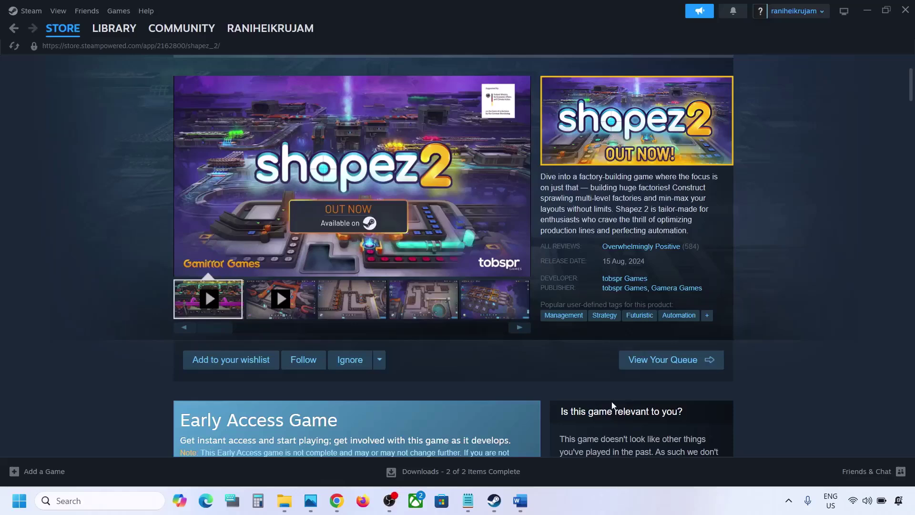
Check the Start menu power options and the Word fix notes, then return to Steam
click(19, 501)
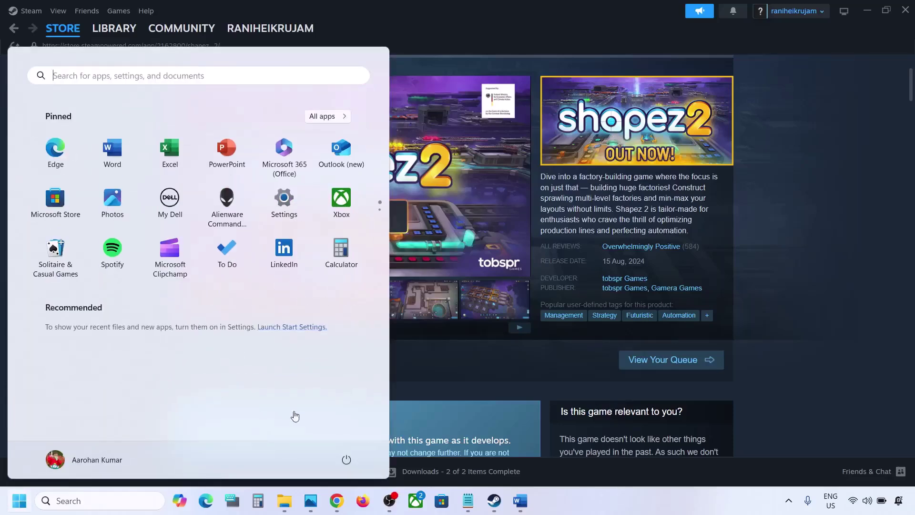
click(351, 460)
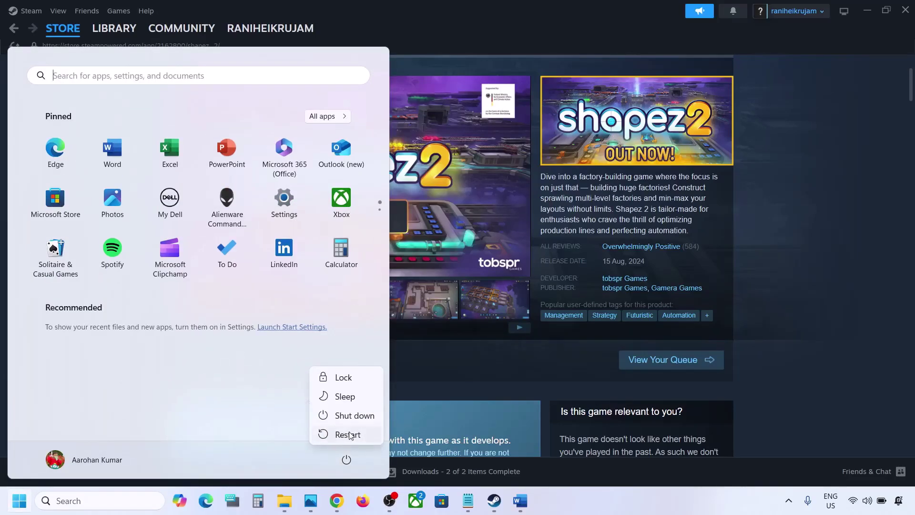
click(518, 506)
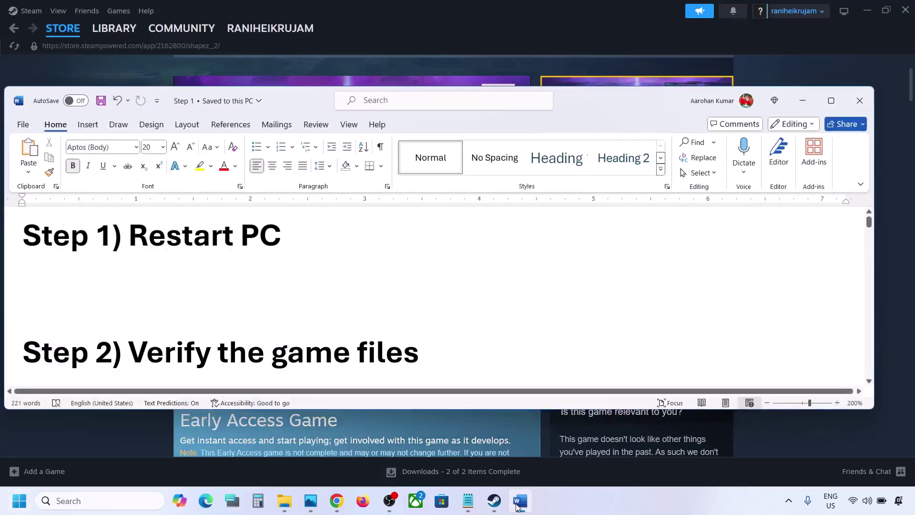
click(802, 101)
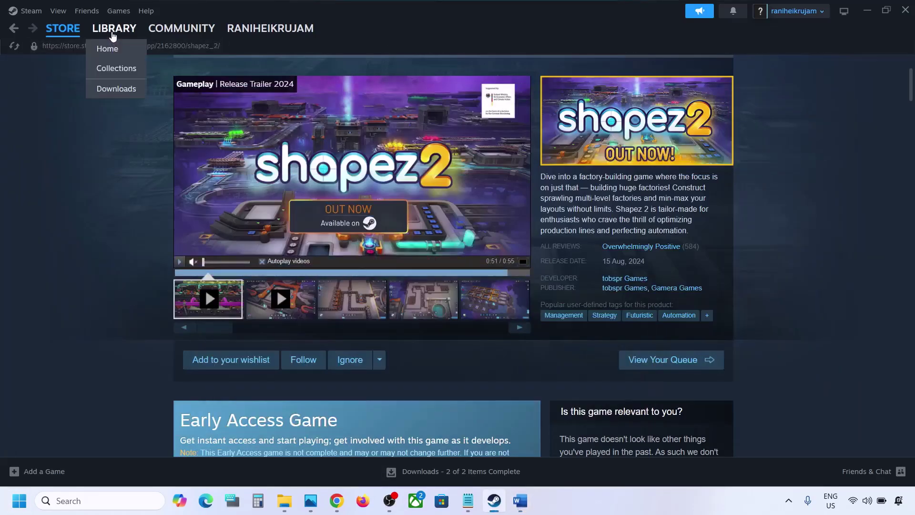
Verify Hunt: Showdown 1896's game files from Properties > Installed Files in the Library
click(113, 31)
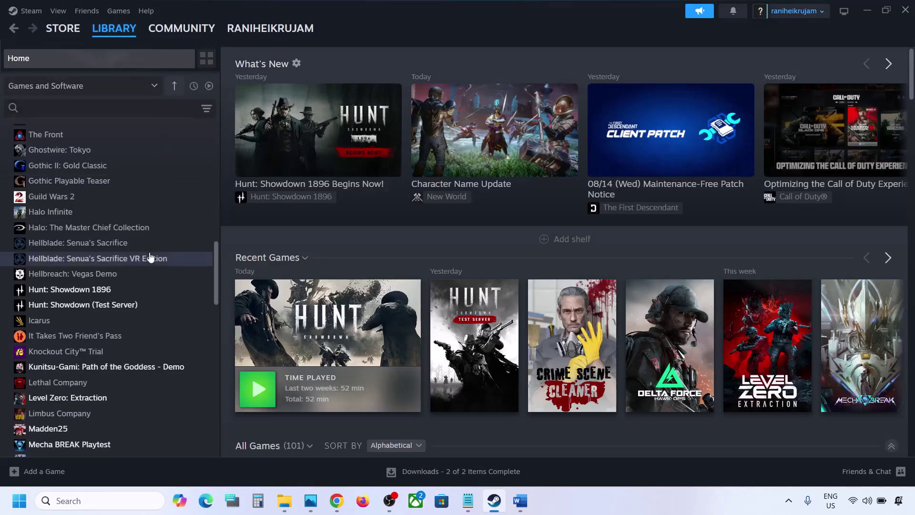
right_click(120, 289)
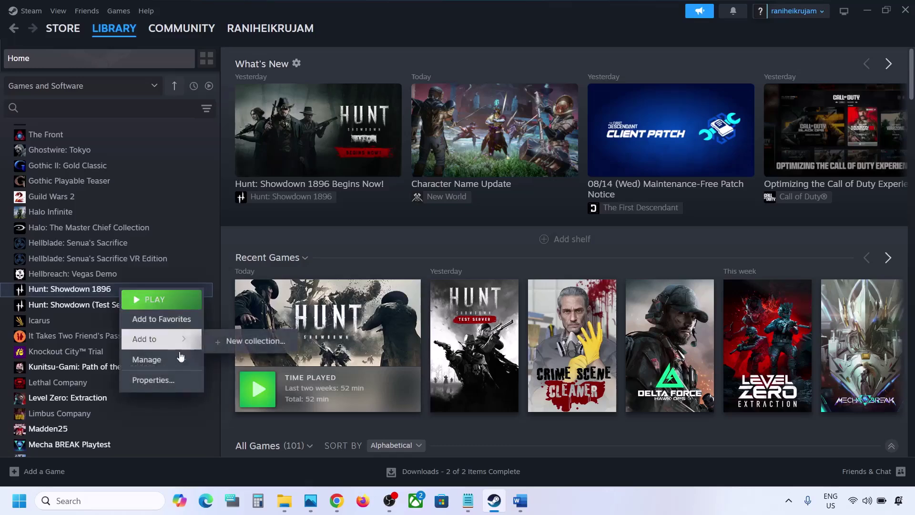
click(171, 382)
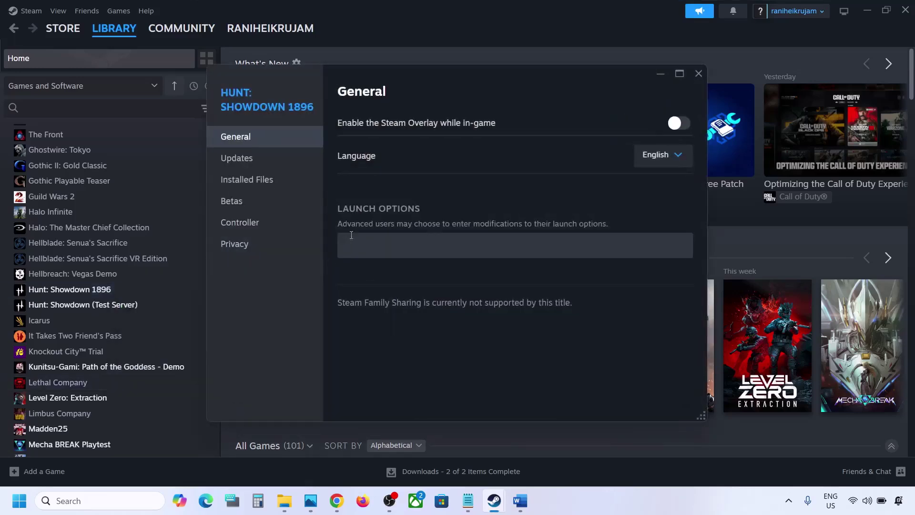
click(263, 190)
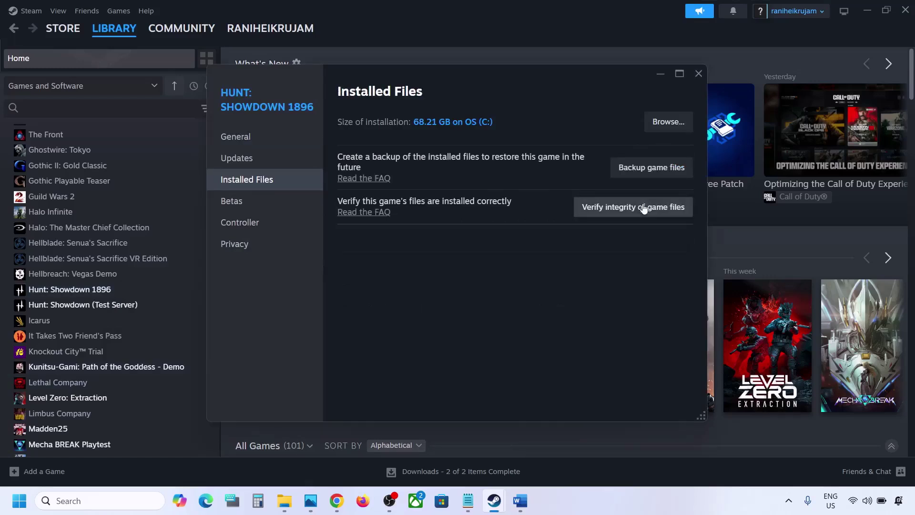
click(626, 209)
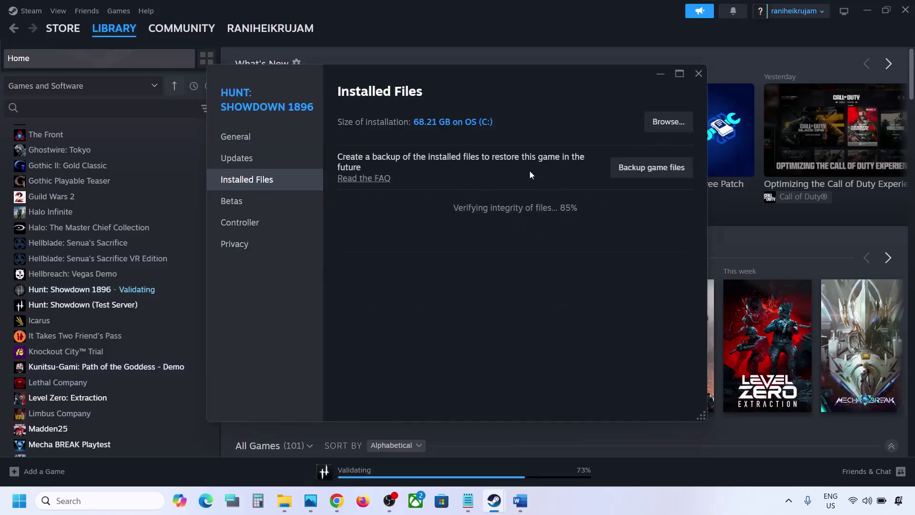
Maximize the Word notes and highlight Step 3's antivirus, allow-the-exe and Windows Security phrases
click(523, 506)
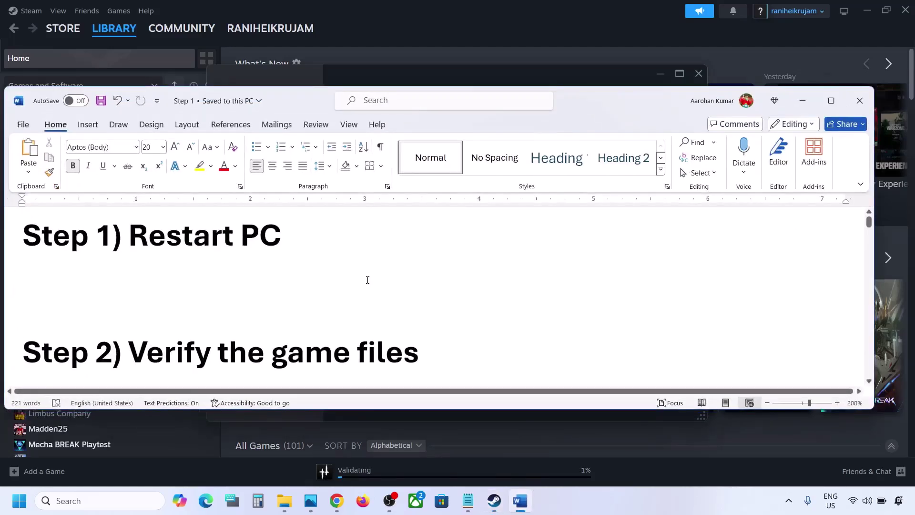
scroll(366, 280, down, 5)
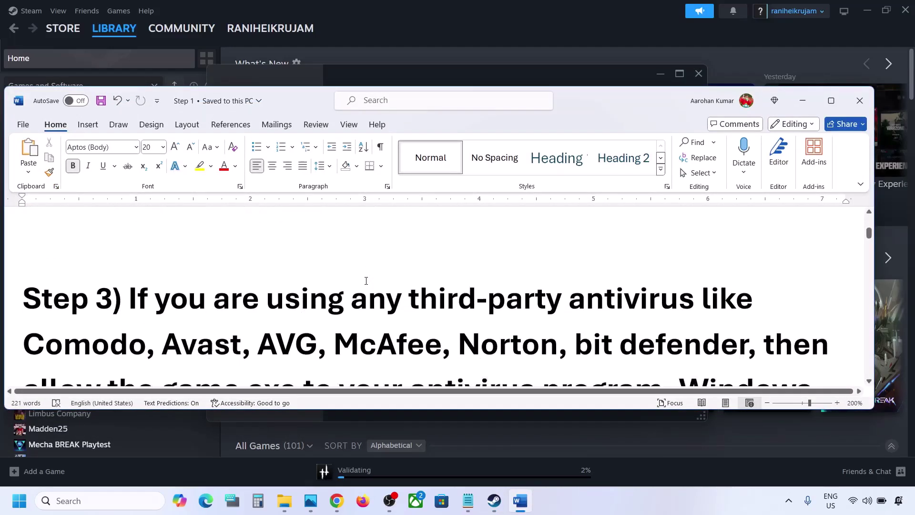
drag(130, 281, 558, 324)
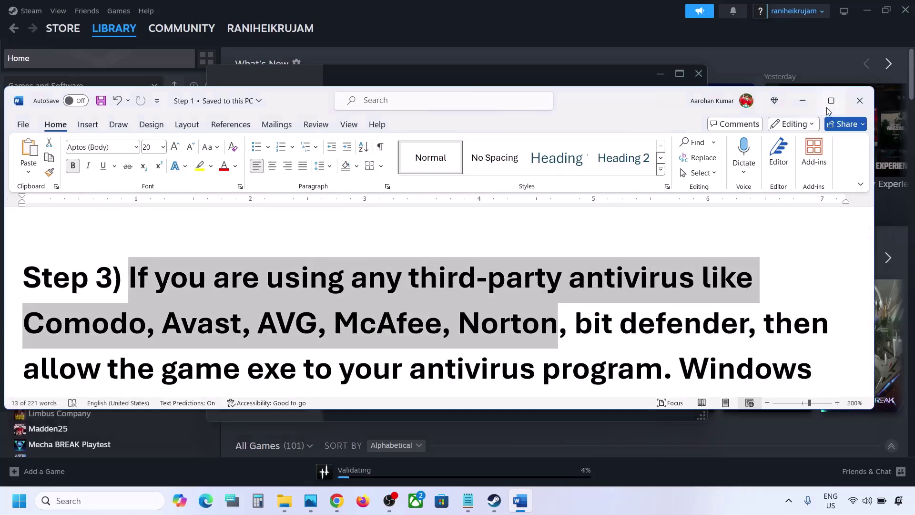
click(828, 110)
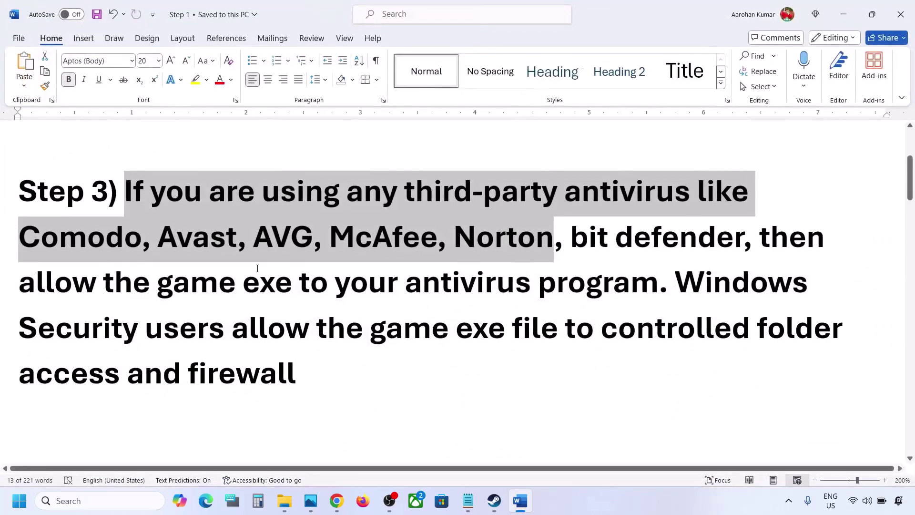
drag(32, 287, 529, 284)
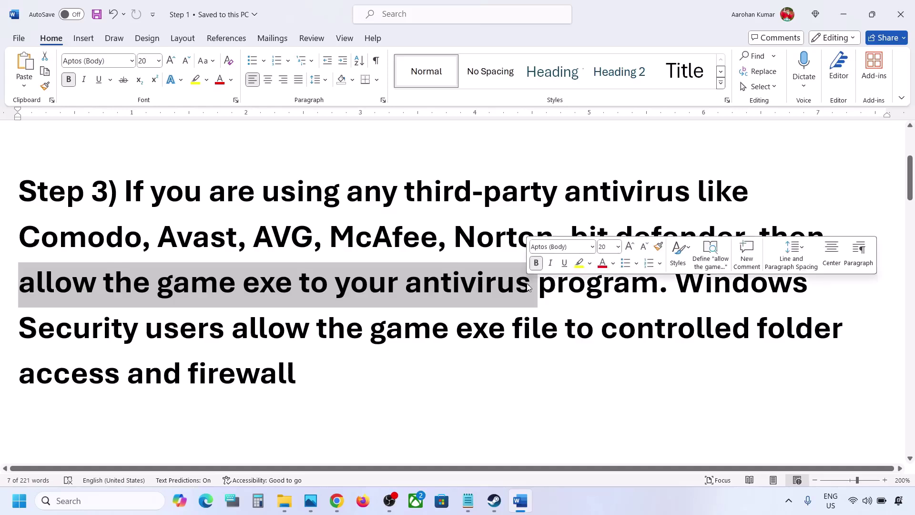
drag(676, 289, 147, 336)
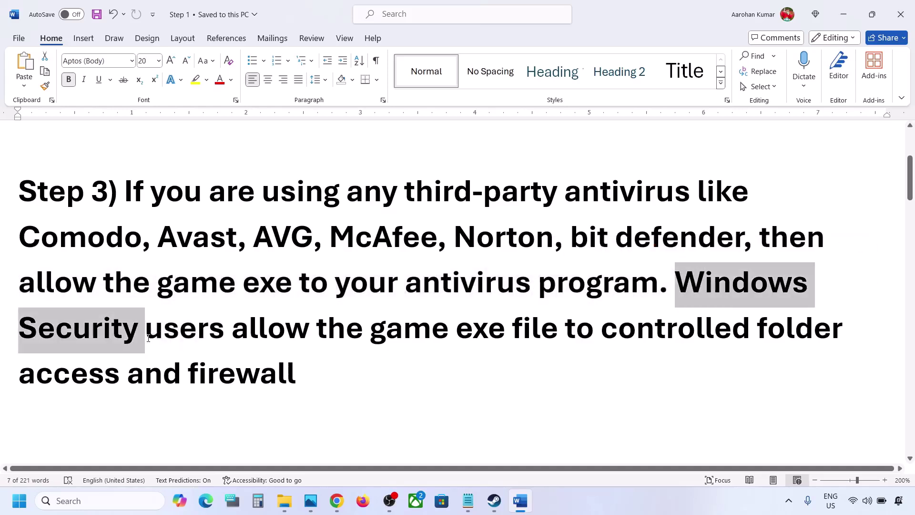
key(super+i)
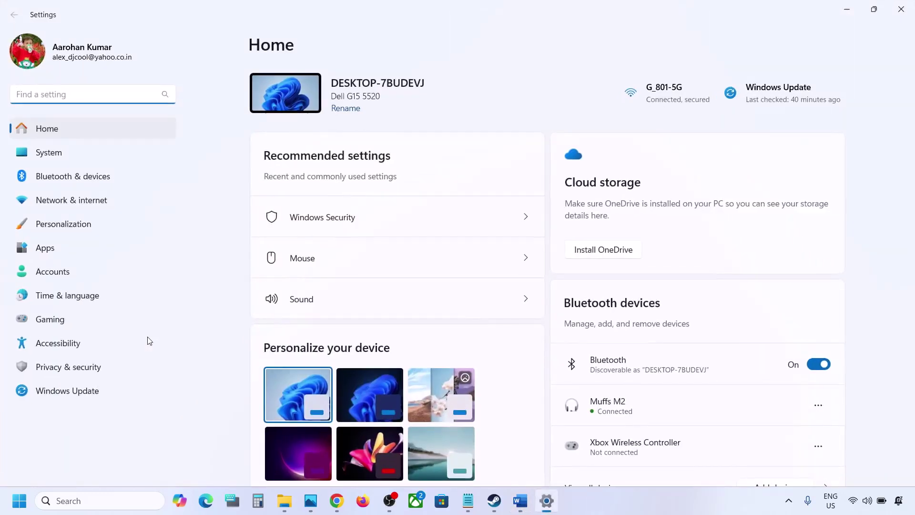
Open Virus & threat protection via Privacy & security > Windows Security
click(87, 368)
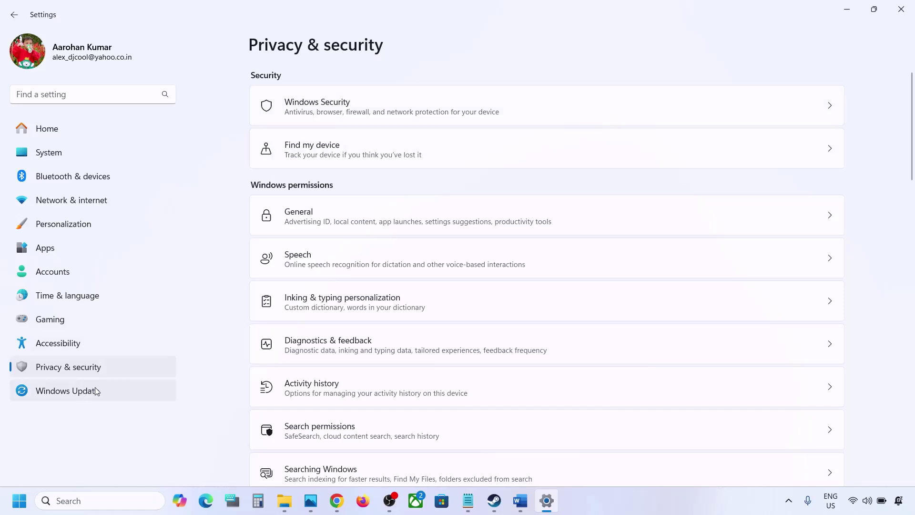
click(346, 106)
click(328, 176)
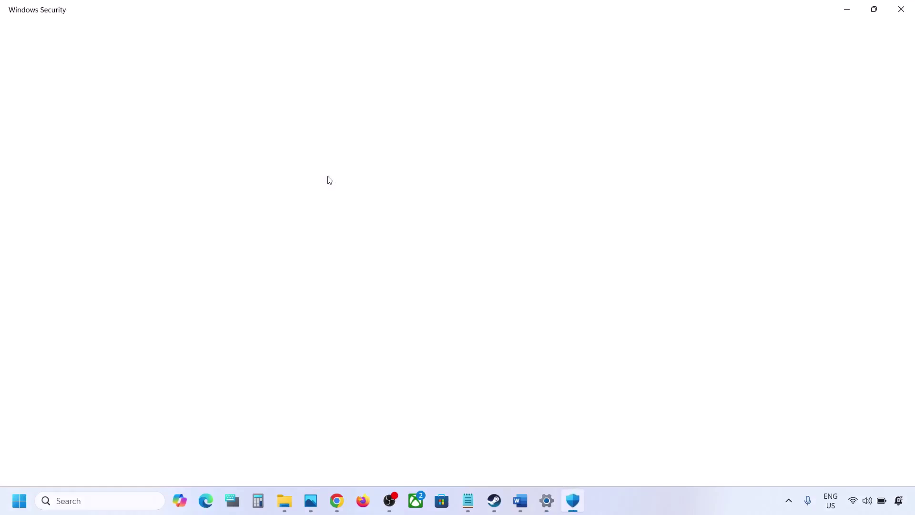
Start adding an allowed app under Ransomware protection's Controlled folder access, browsing all apps
scroll(280, 404, down, 2)
click(275, 439)
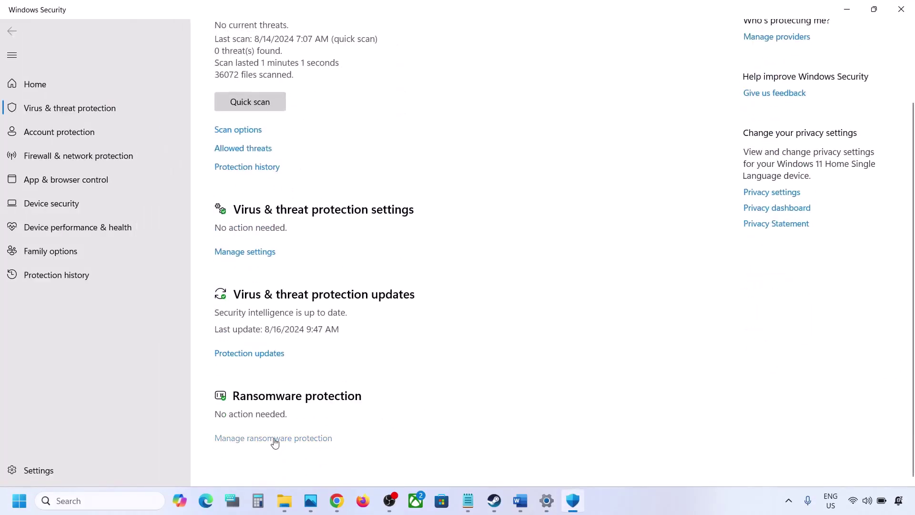
click(278, 244)
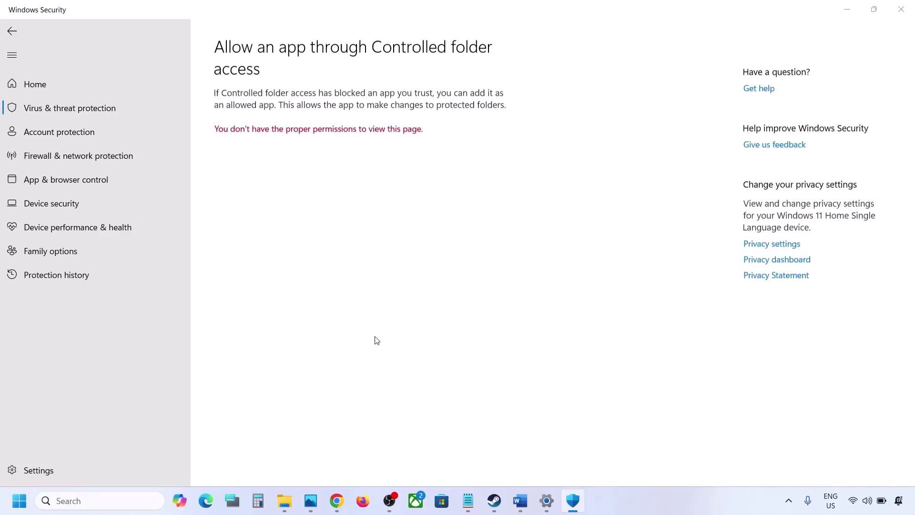
click(305, 133)
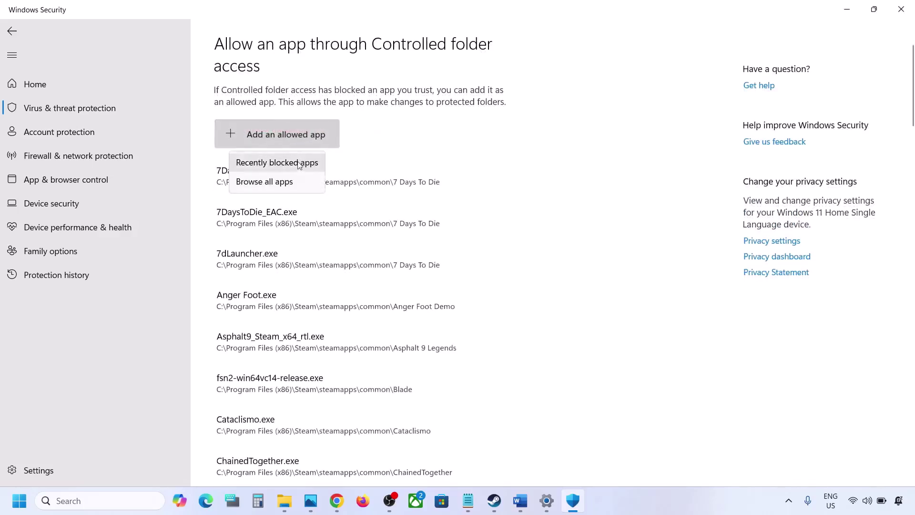
click(290, 176)
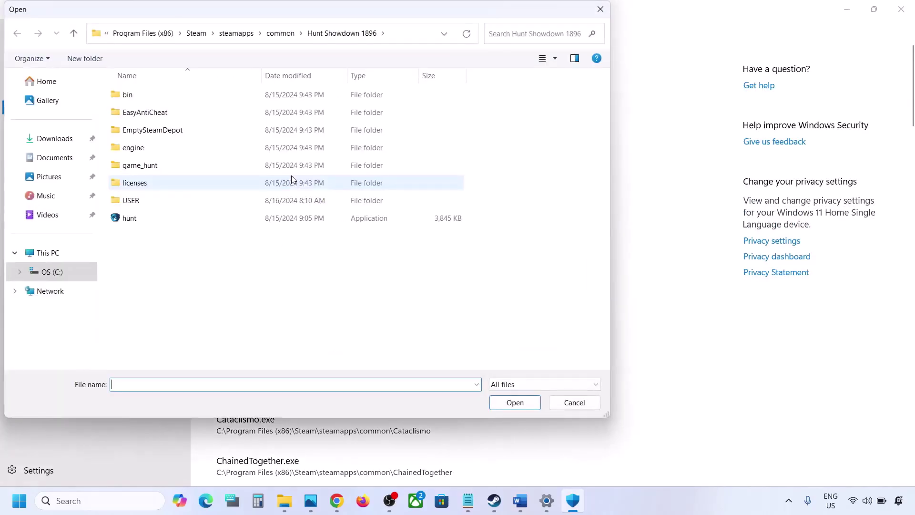
Browse from This PC to C:\Program Files (x86)\Steam
click(58, 273)
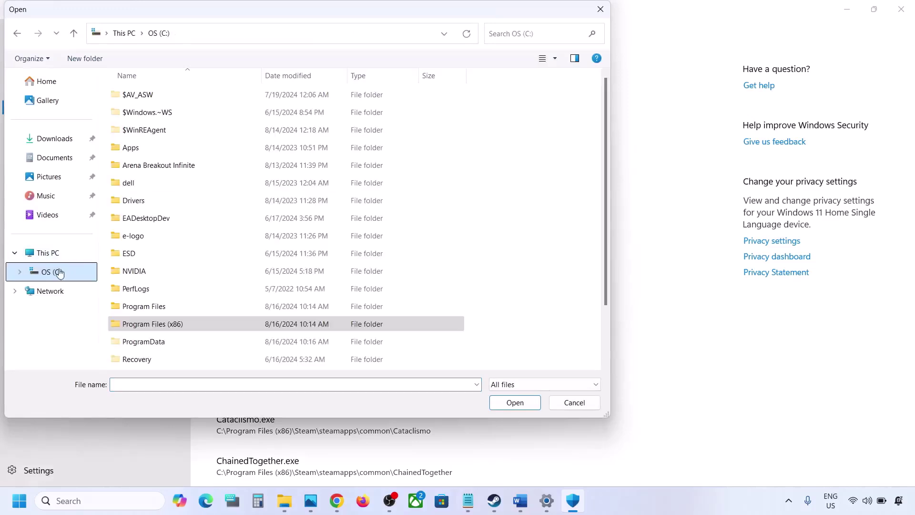
click(47, 253)
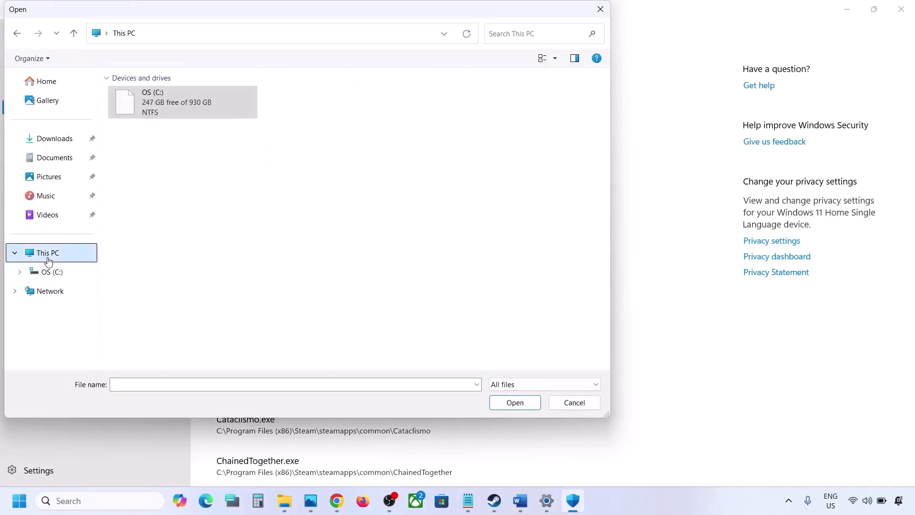
double_click(184, 106)
scroll(184, 113, down, 3)
click(174, 256)
double_click(174, 257)
scroll(163, 290, down, 3)
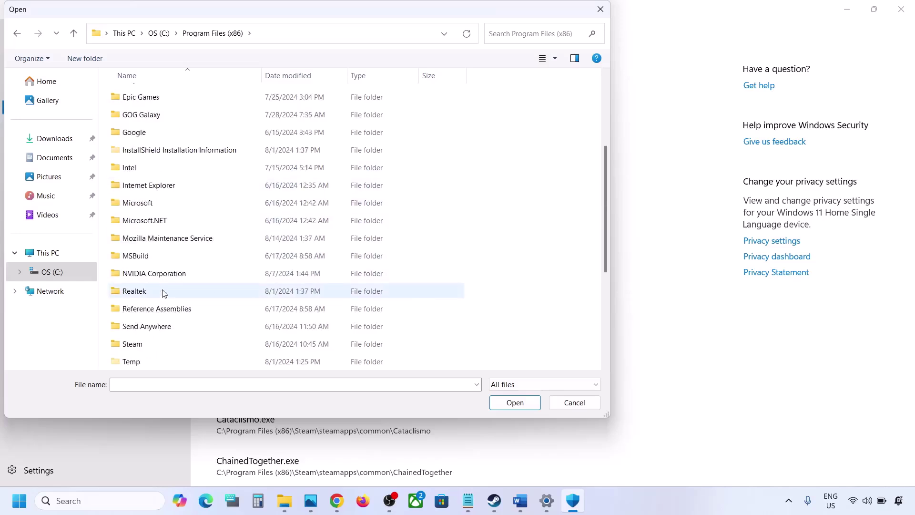
double_click(134, 344)
Add the Launcher from steamapps\common\Level Zero as an allowed app
scroll(134, 343, down, 3)
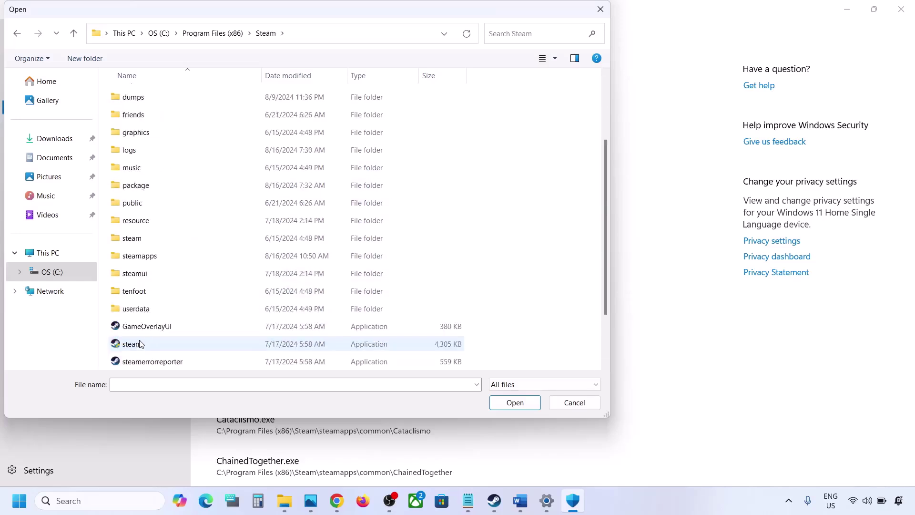
double_click(143, 256)
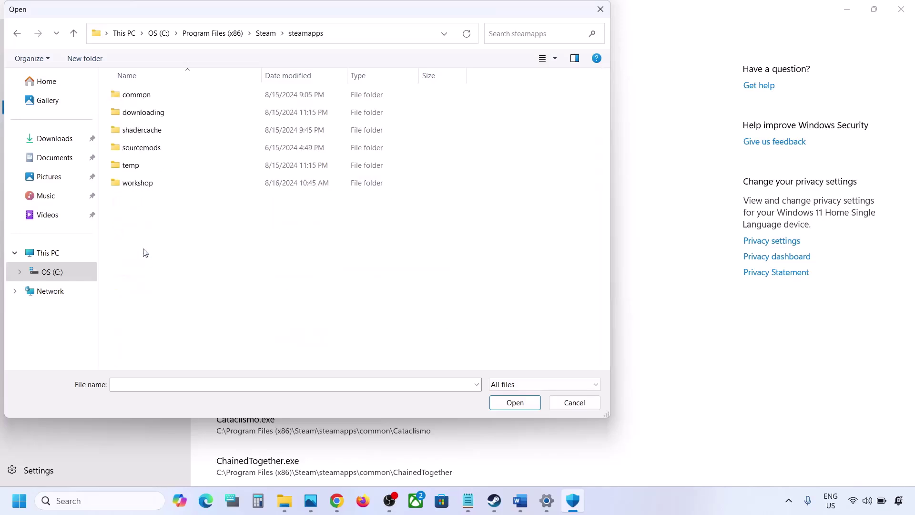
double_click(132, 95)
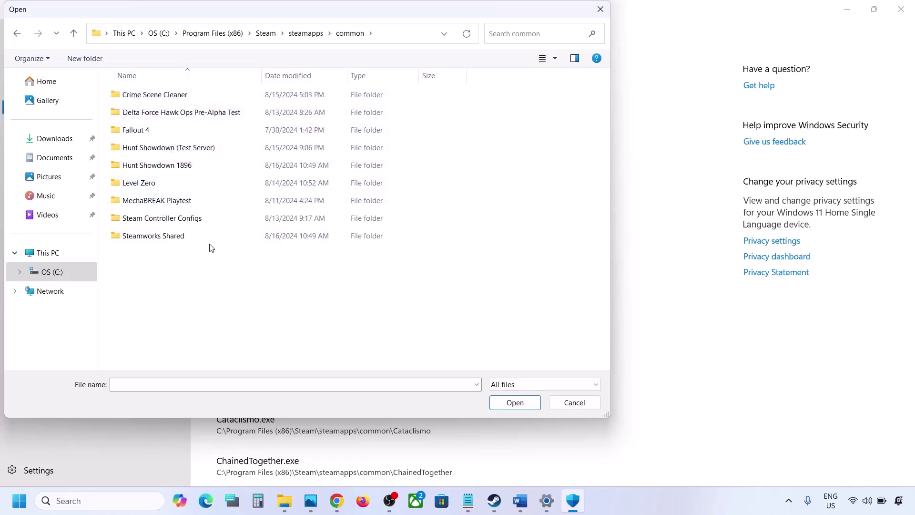
double_click(184, 183)
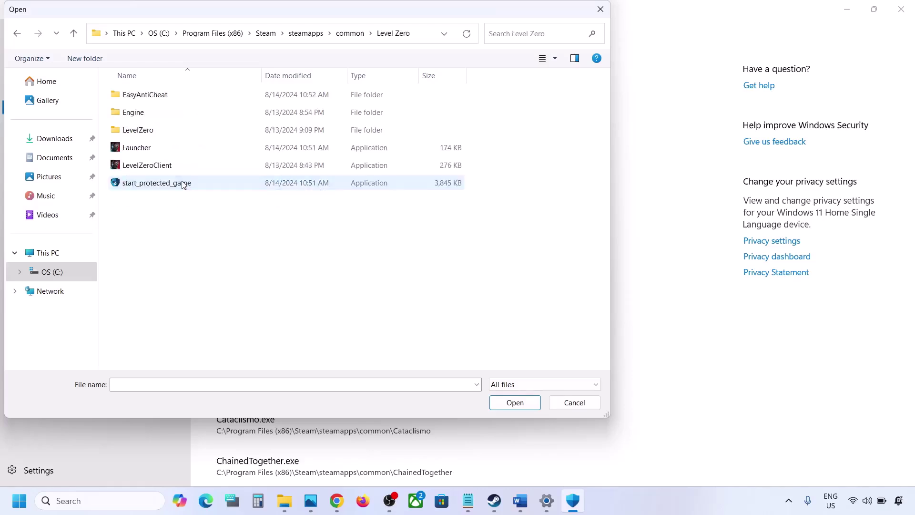
click(162, 148)
click(515, 402)
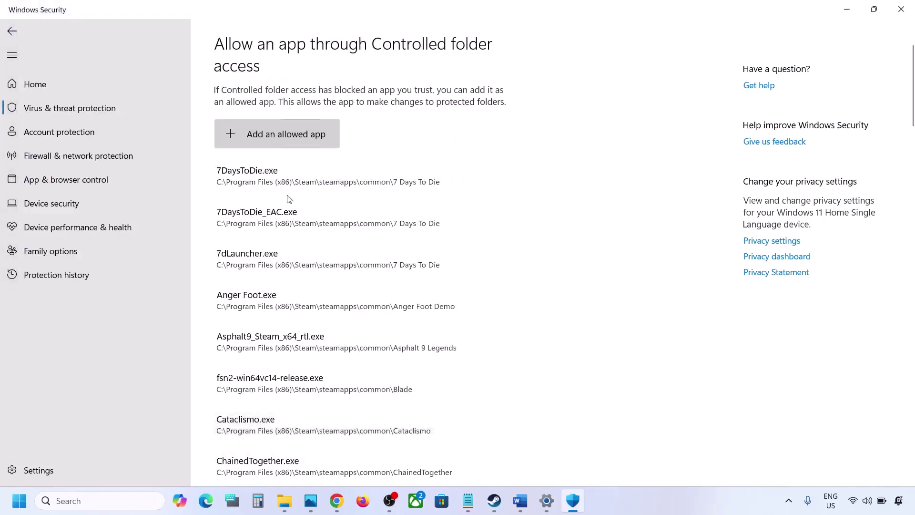
click(123, 502)
Open Control Panel's Windows Defender Firewall list of allowed apps
text(ontrol)
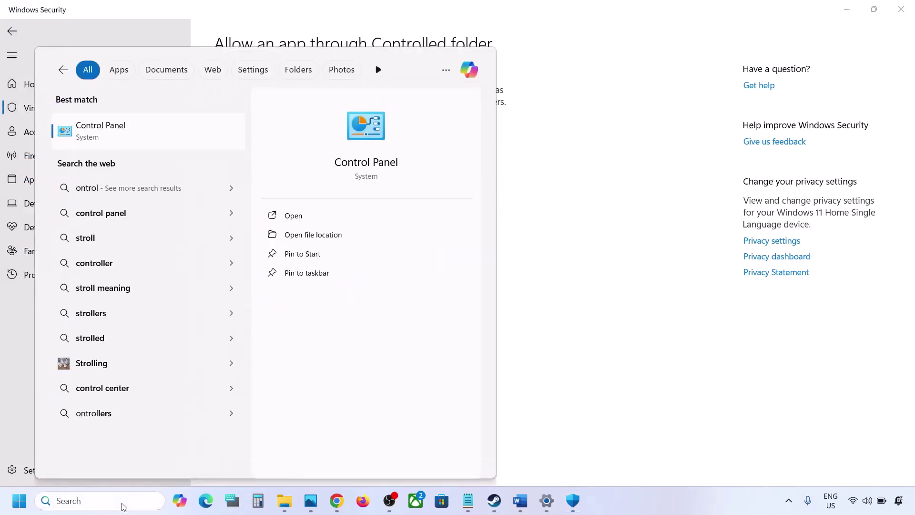
key(Return)
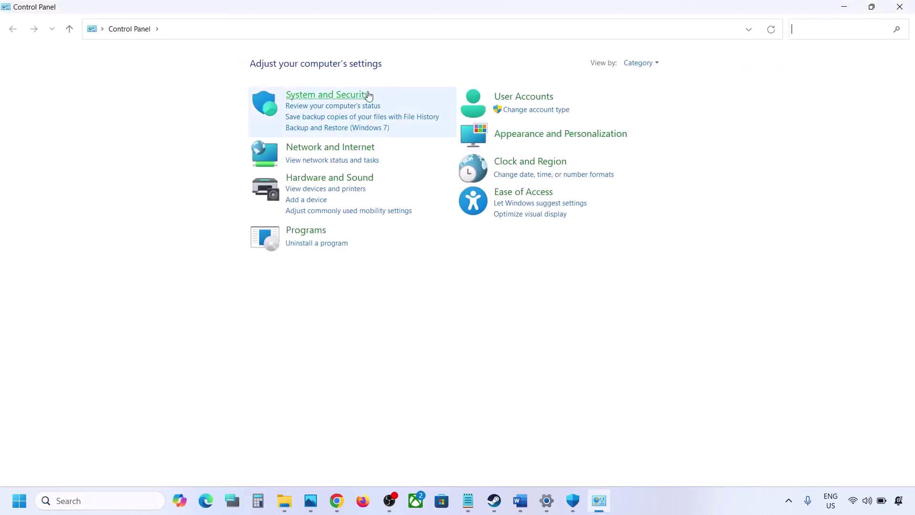
click(365, 97)
click(246, 108)
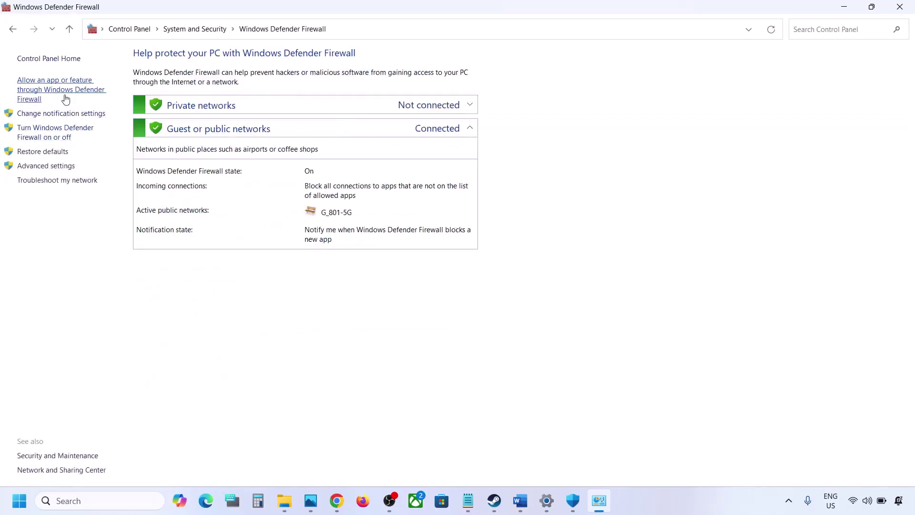
click(66, 99)
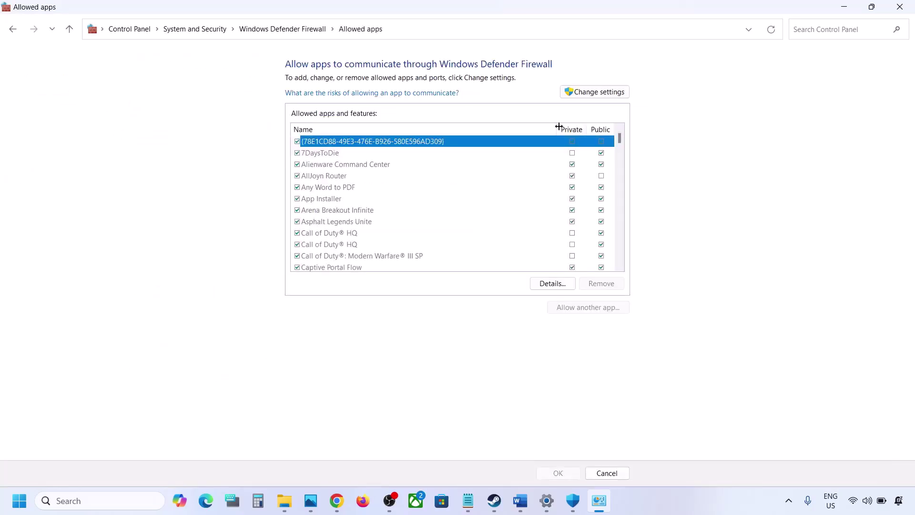
Browse to bin\win_x64 to allow another firewall app, then cancel without adding one
click(596, 93)
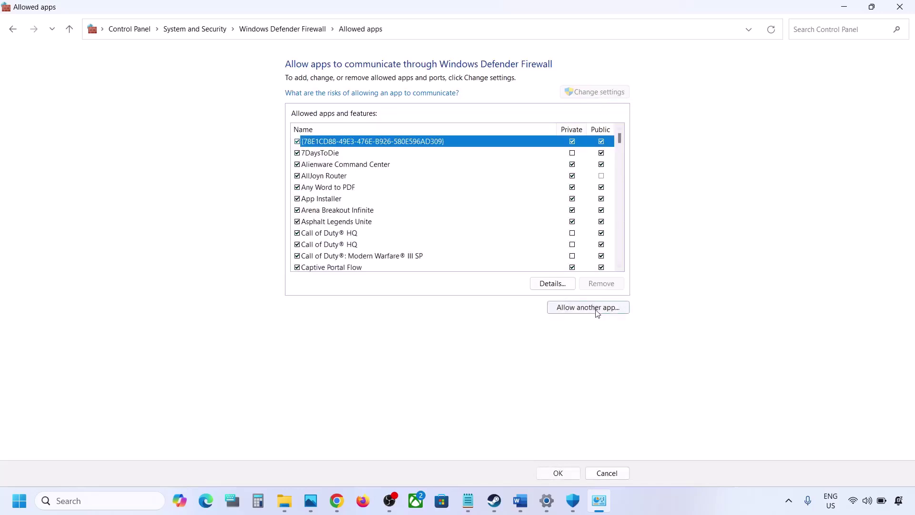
click(597, 309)
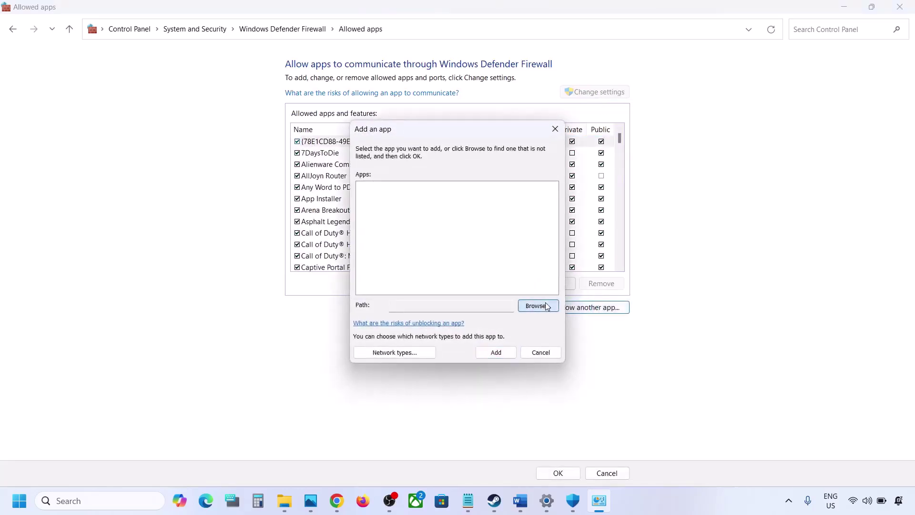
click(537, 306)
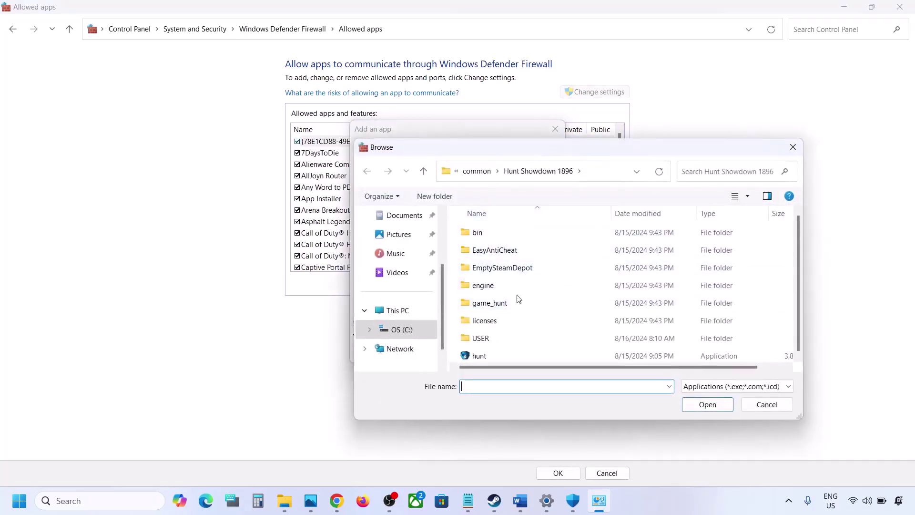
double_click(502, 234)
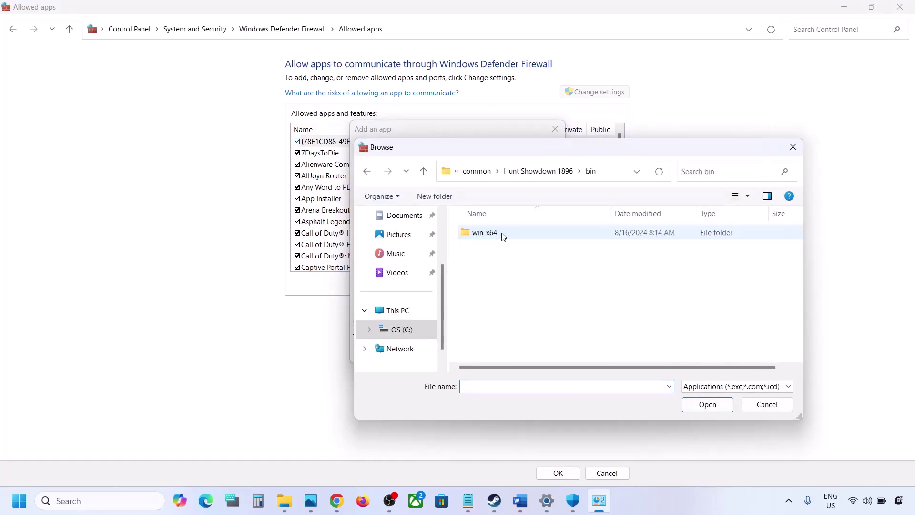
double_click(503, 234)
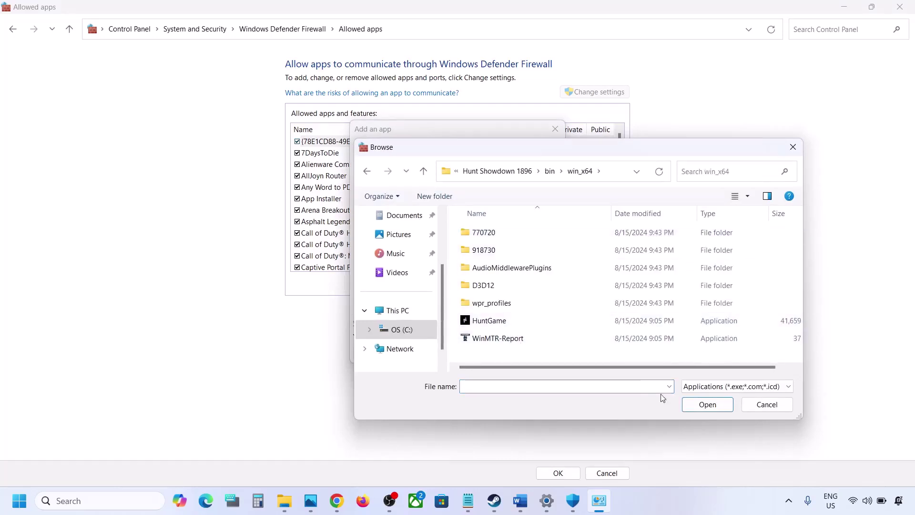
click(765, 405)
click(555, 128)
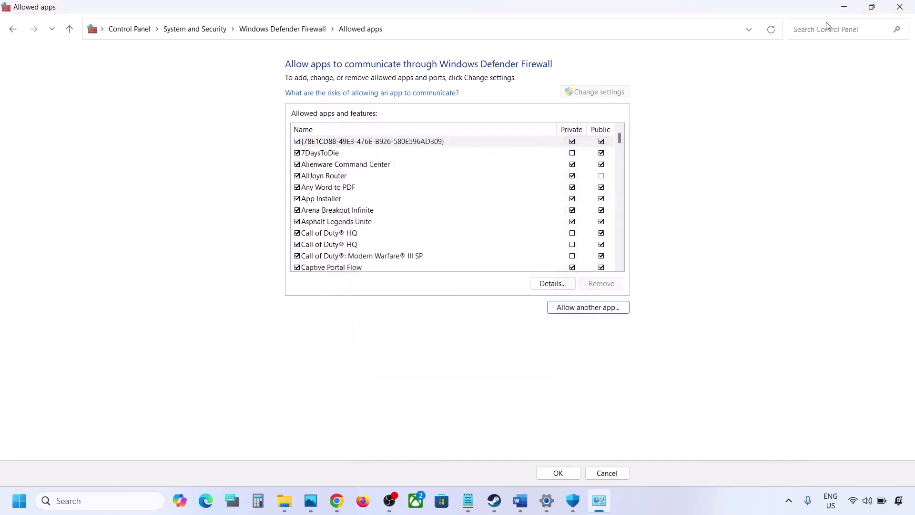
Close the firewall, Windows Security and Settings windows, and highlight Word's Step 4 run-as-administrator note
click(900, 7)
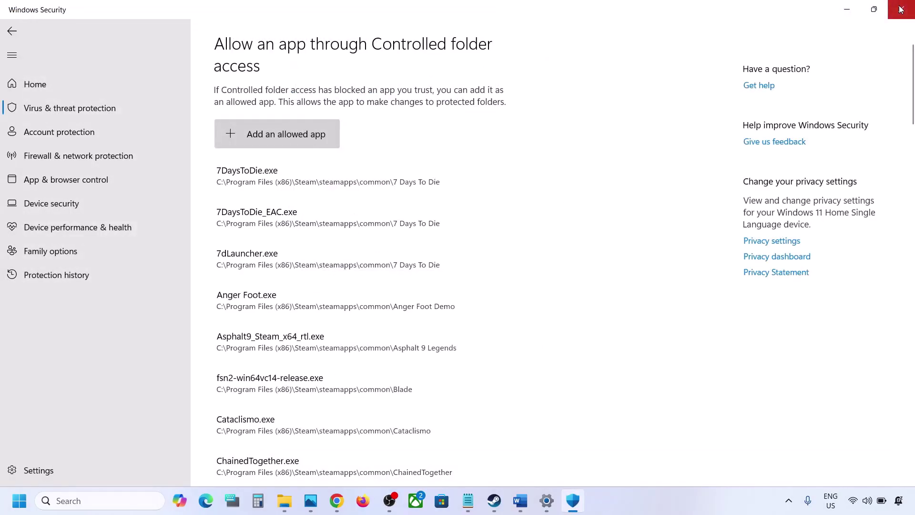
click(900, 8)
click(900, 7)
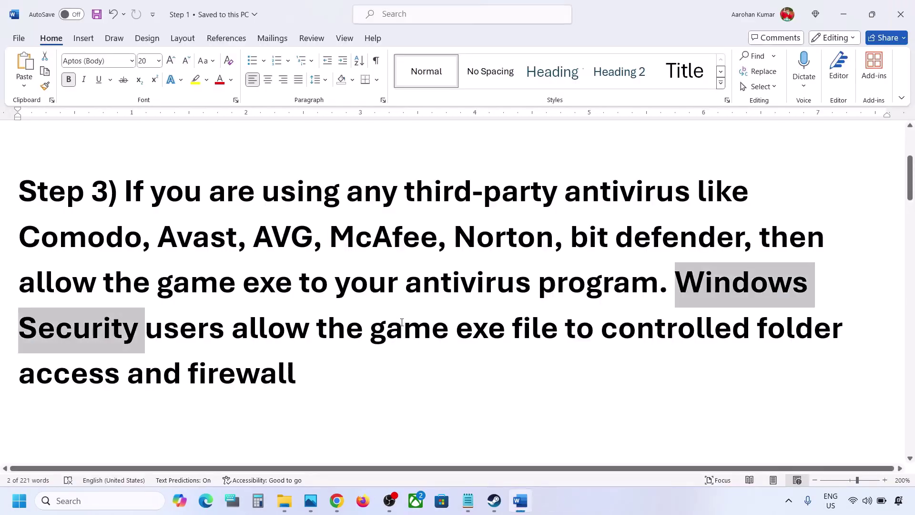
scroll(402, 322, down, 5)
drag(135, 283, 284, 328)
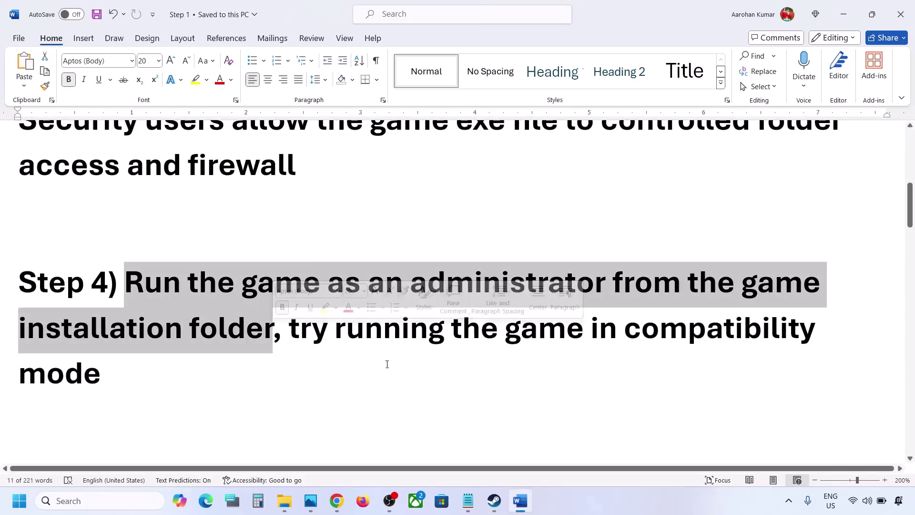
Open the Hunt: Showdown 1896 context menu in the Steam library
mouse_move(495, 506)
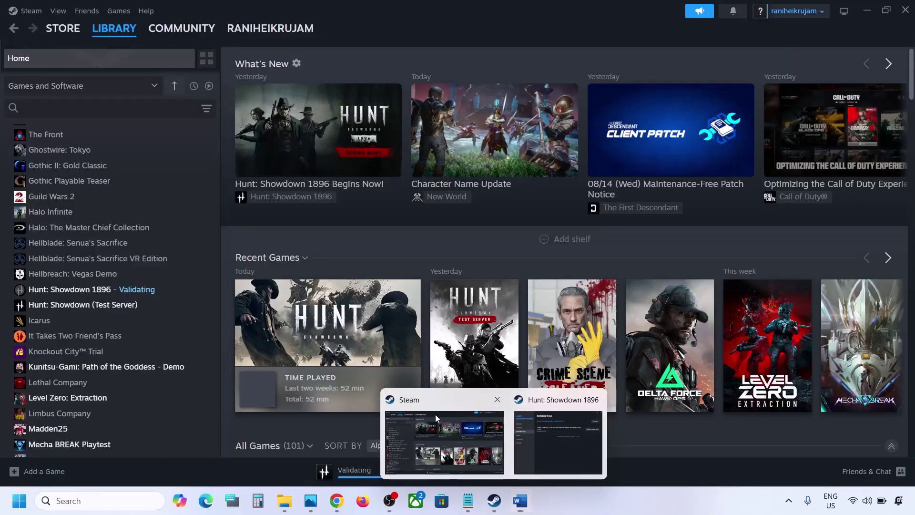
click(435, 413)
mouse_move(315, 309)
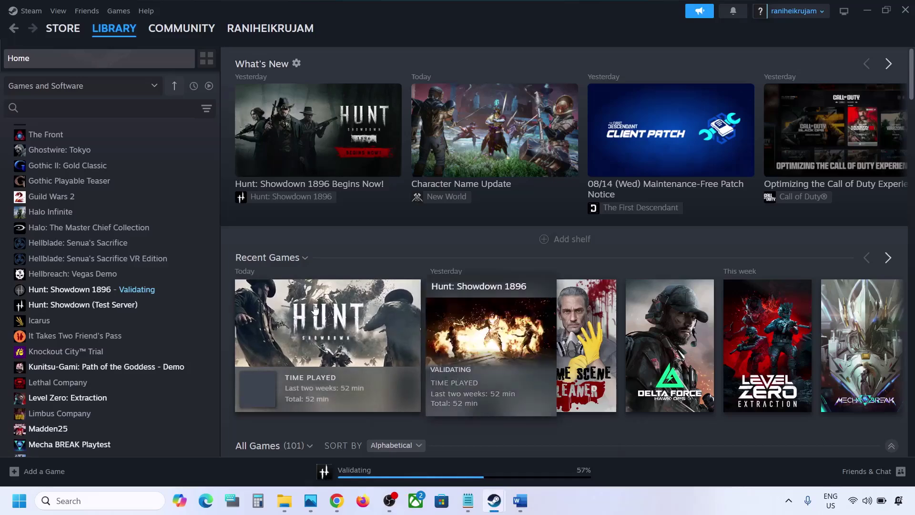
right_click(110, 292)
Open the game folder's bin\win_x64 and show HuntGame's Compatibility properties
mouse_move(160, 340)
click(258, 365)
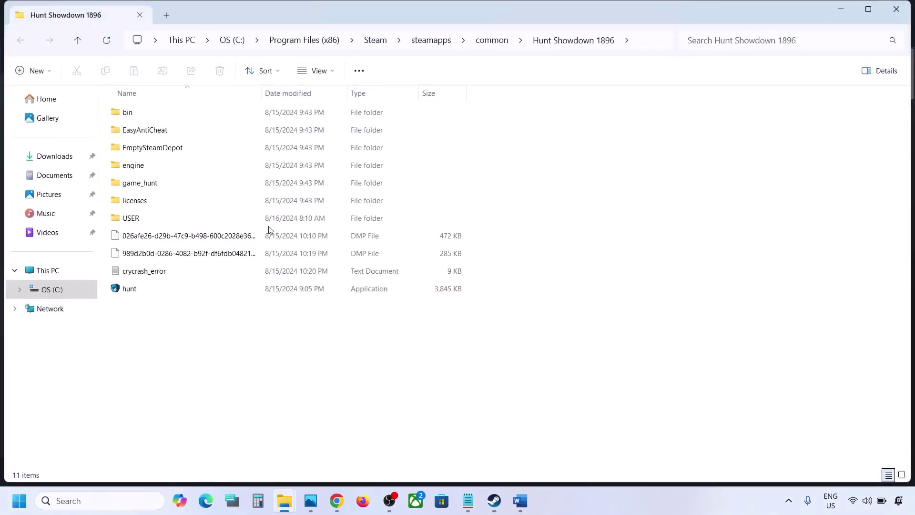
double_click(127, 112)
double_click(129, 112)
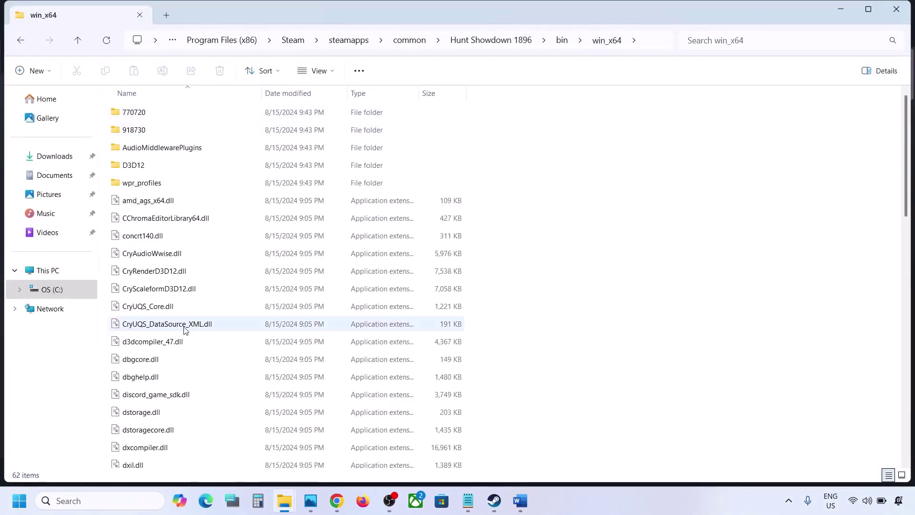
scroll(186, 331, down, 5)
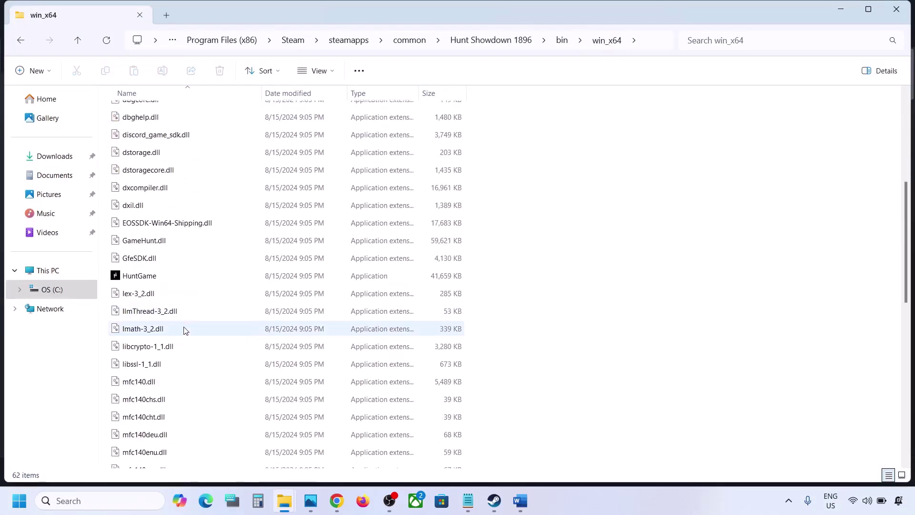
right_click(150, 278)
click(207, 313)
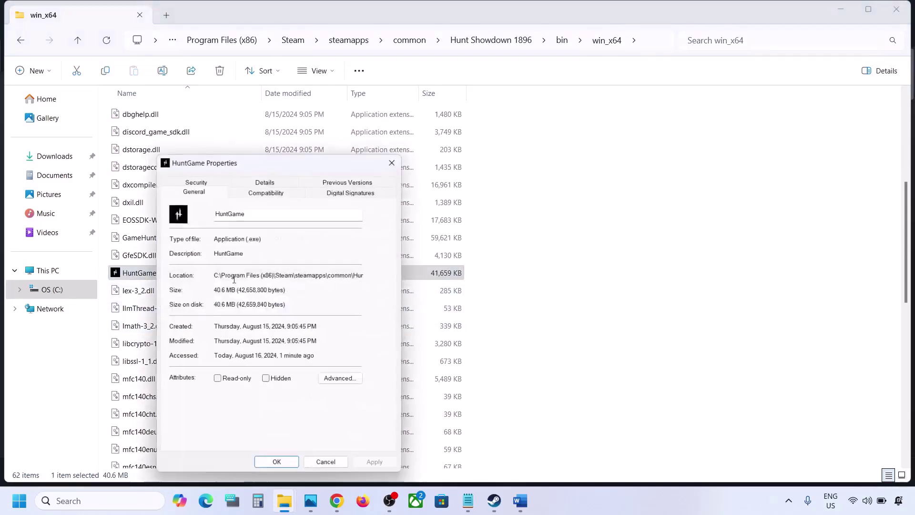
click(242, 191)
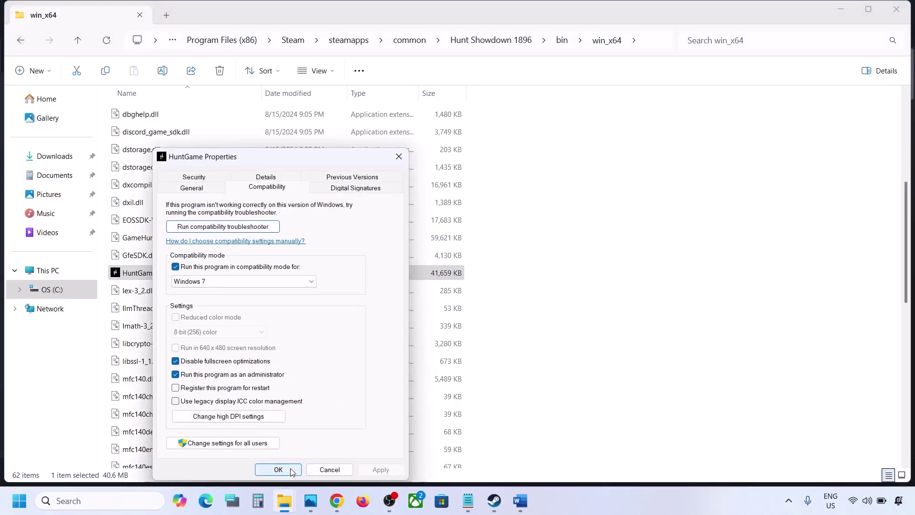
Set HuntGame to Windows 7 compatibility, fullscreen optimizations off, run as administrator, and confirm
click(197, 283)
click(207, 320)
click(376, 470)
click(213, 282)
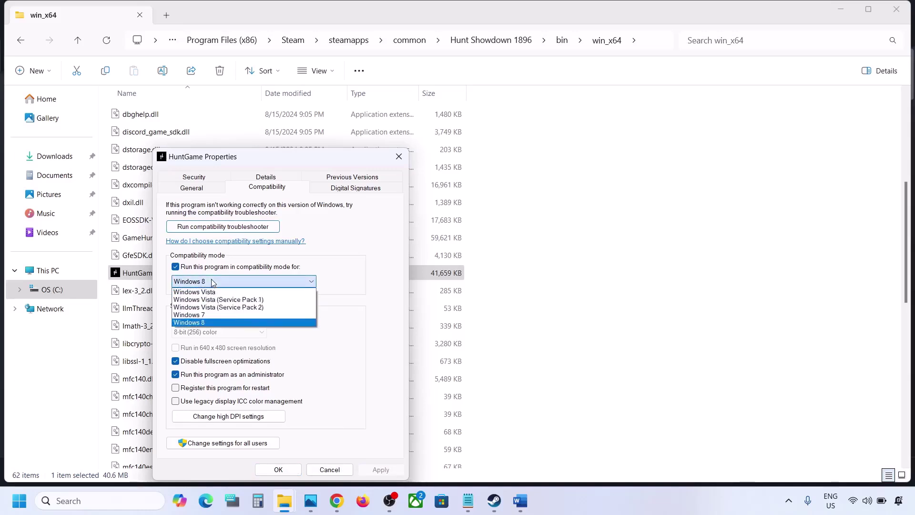
click(206, 315)
click(390, 470)
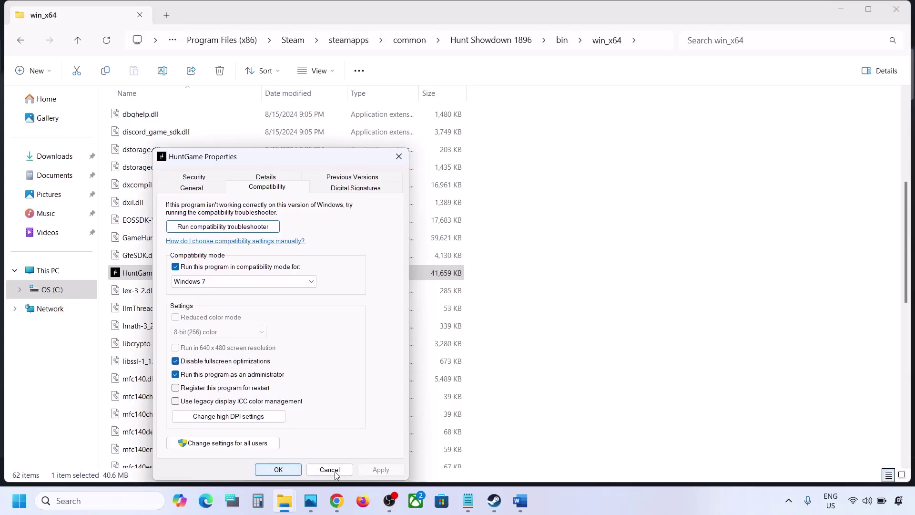
click(284, 470)
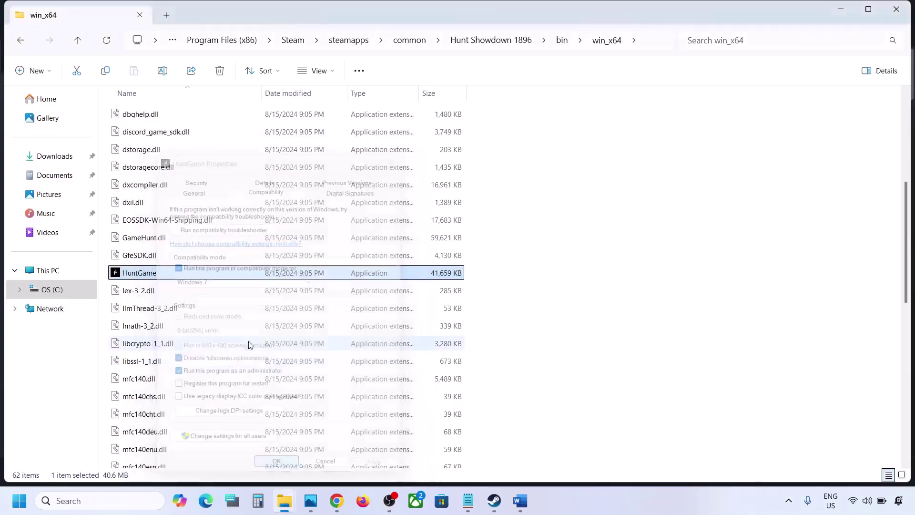
click(494, 500)
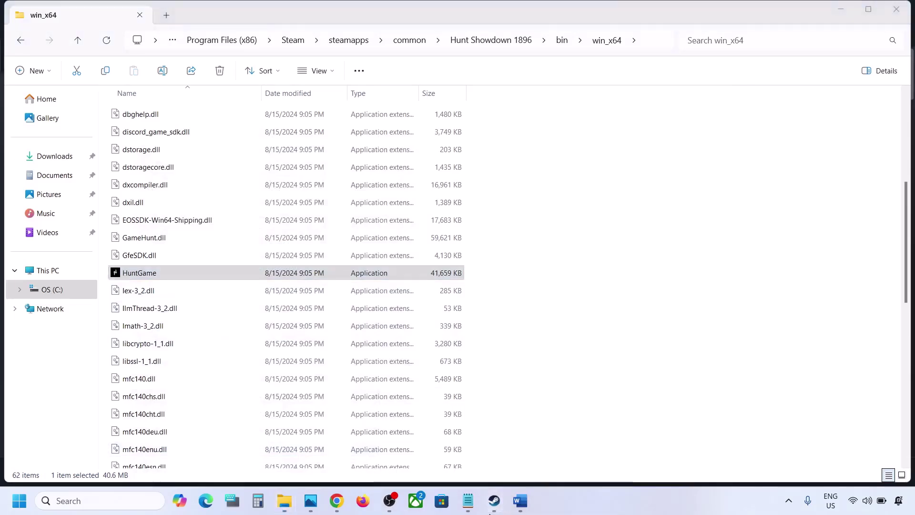
Highlight Word's Step 5 clean driver installation heading and the NVIDIA and AMD download links
click(529, 503)
scroll(334, 272, down, 5)
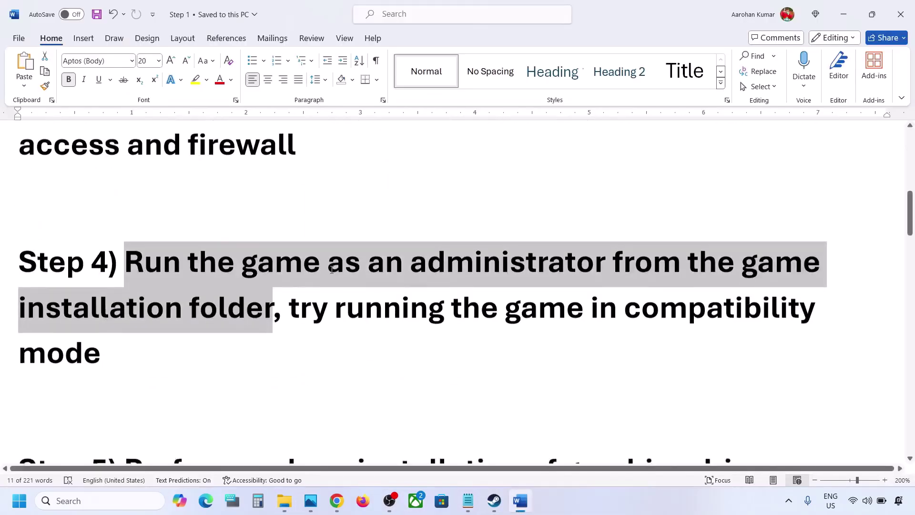
drag(177, 296, 782, 298)
drag(276, 348, 464, 345)
drag(226, 397, 474, 402)
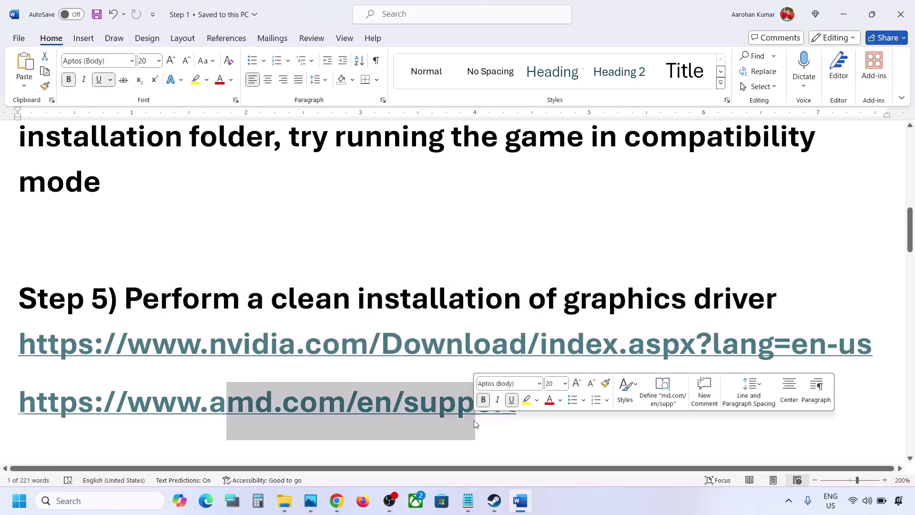
click(632, 510)
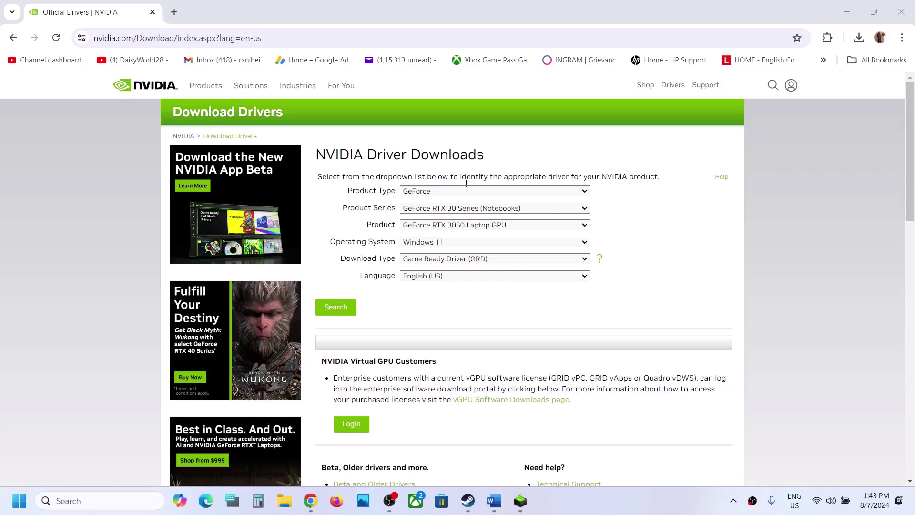
Choose GeForce, GeForce RTX 30 Series (Notebooks) and RTX 3050 Laptop GPU on the driver page
click(437, 192)
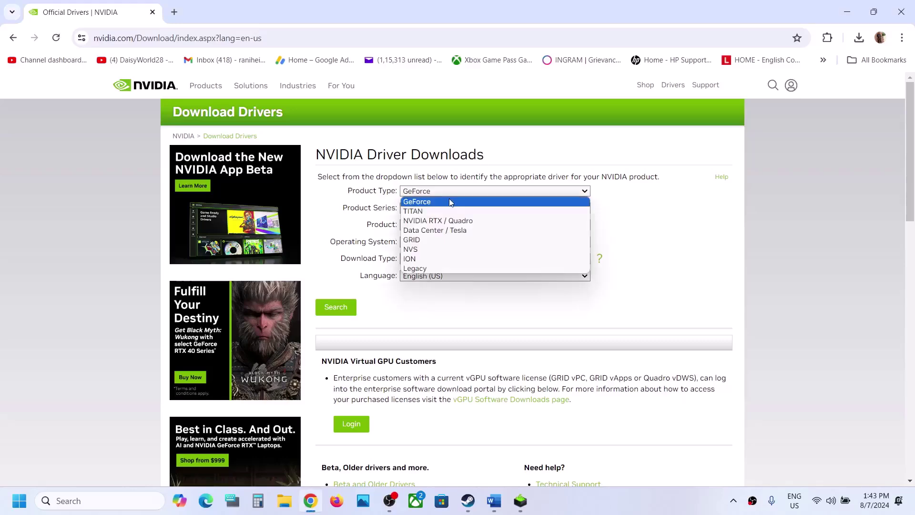
click(666, 259)
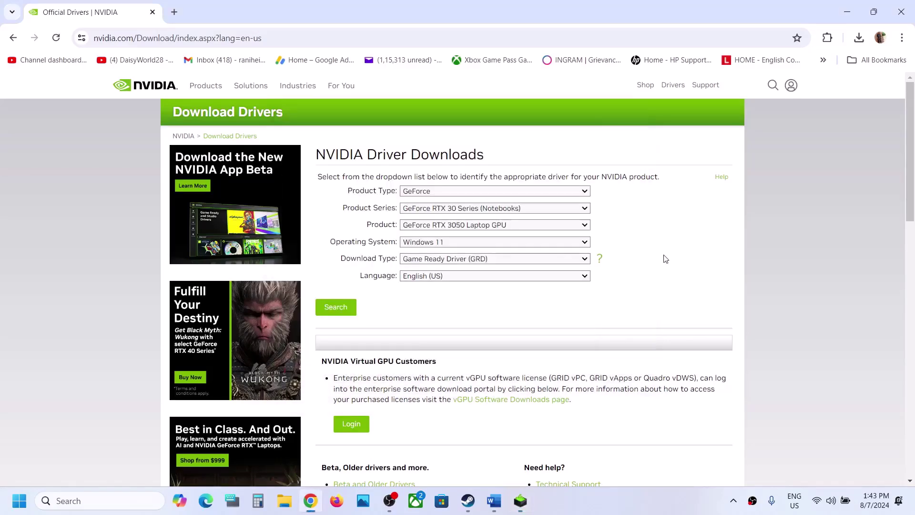
click(451, 192)
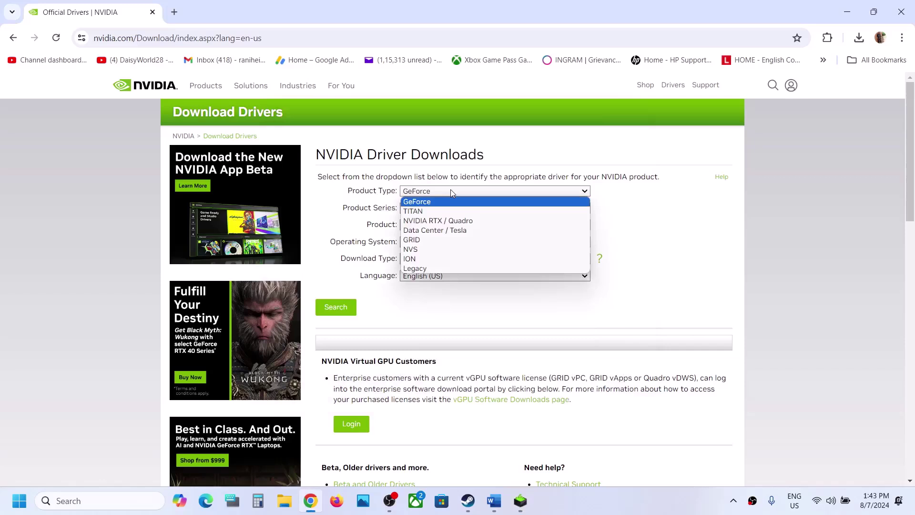
click(671, 225)
click(508, 213)
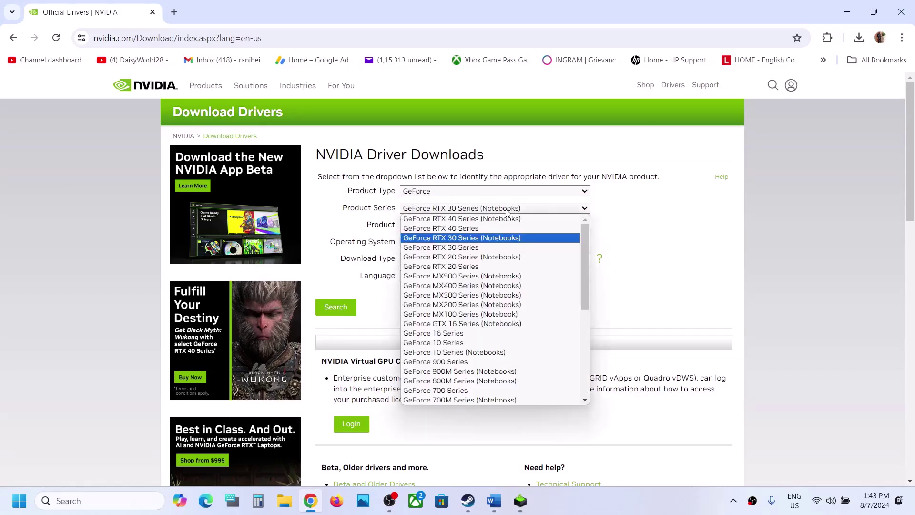
click(488, 242)
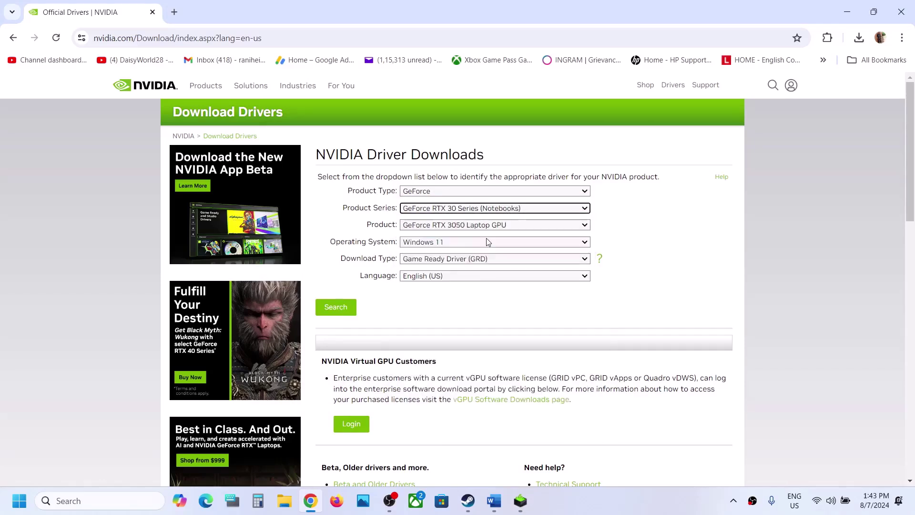
click(494, 227)
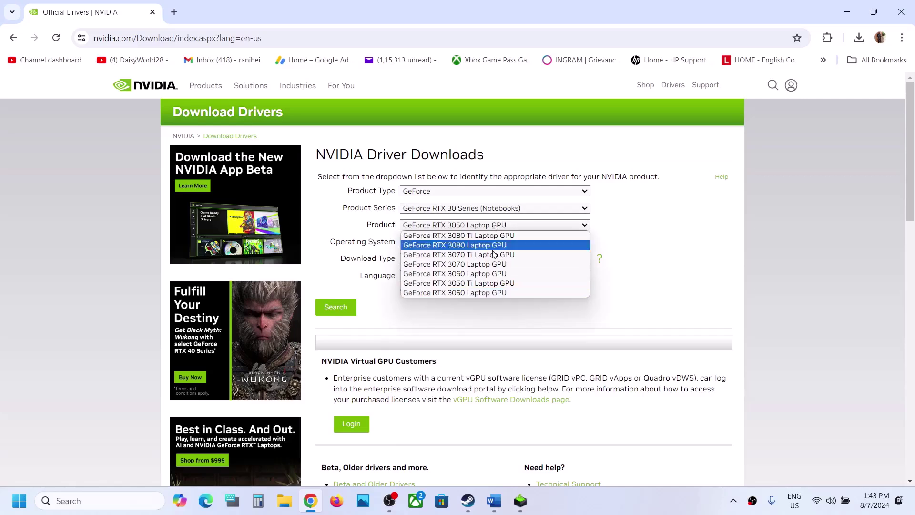
click(485, 296)
Select Windows 11, search, and download Game Ready driver 560.81
click(447, 243)
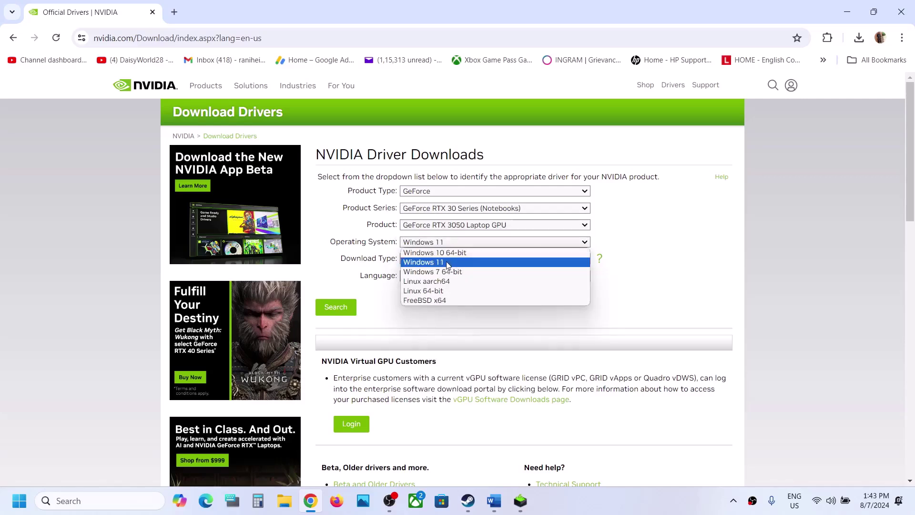
click(448, 263)
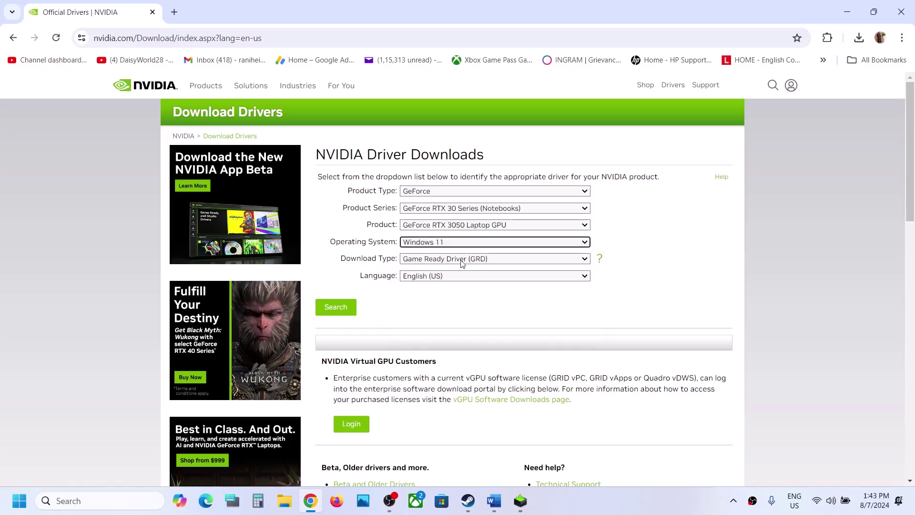
click(342, 307)
click(344, 246)
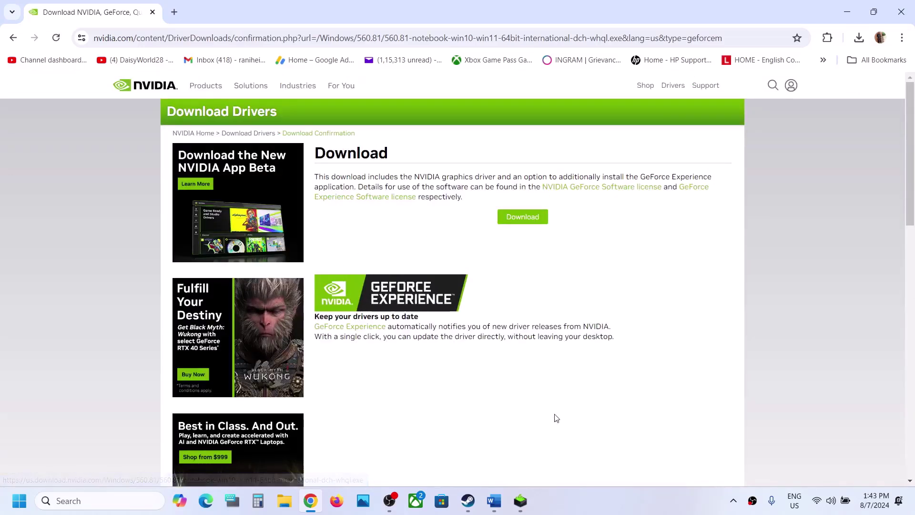
click(520, 498)
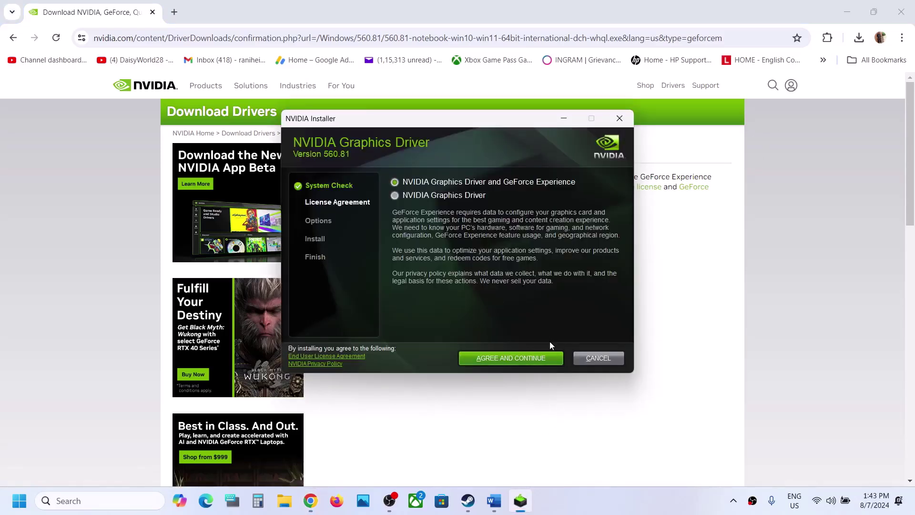
Accept the license and start a Custom (Advanced) clean installation of driver 560.81
click(521, 361)
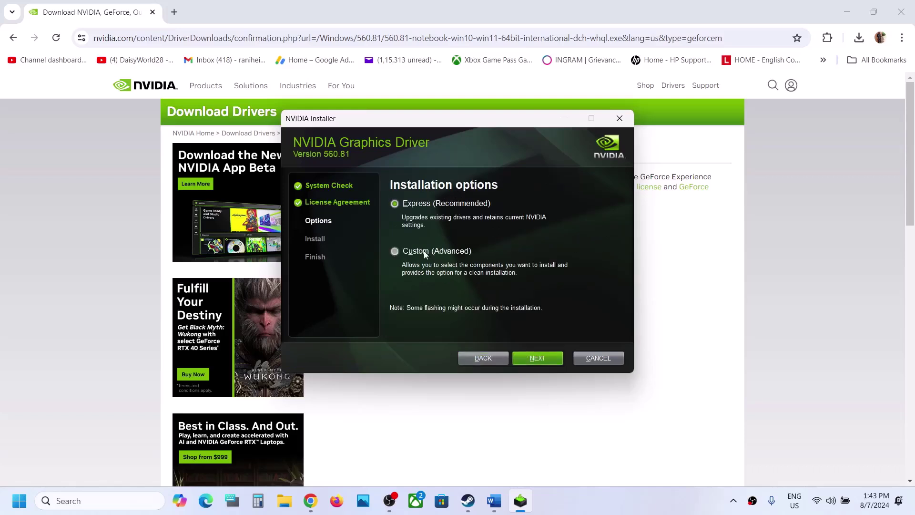
click(536, 358)
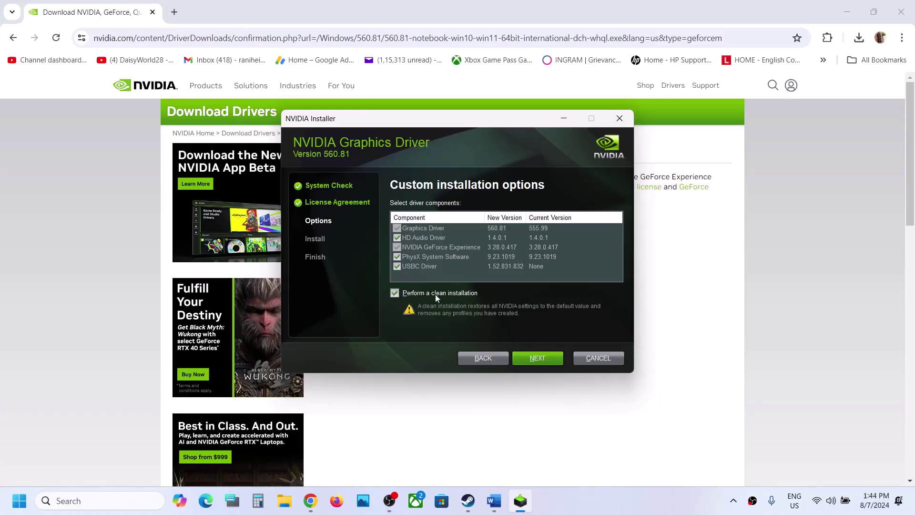
click(542, 360)
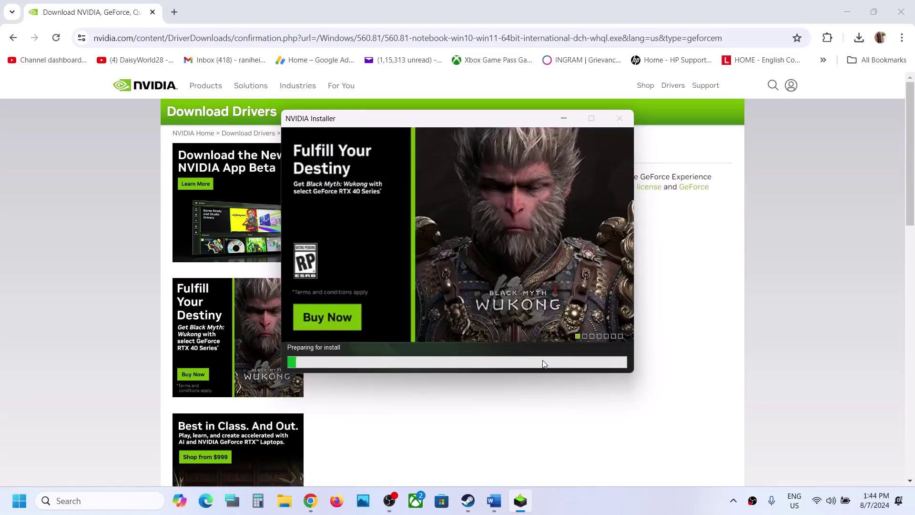
Check the power options, then paste 'graphics' from Word's Step 6 into Windows search
click(20, 501)
click(346, 459)
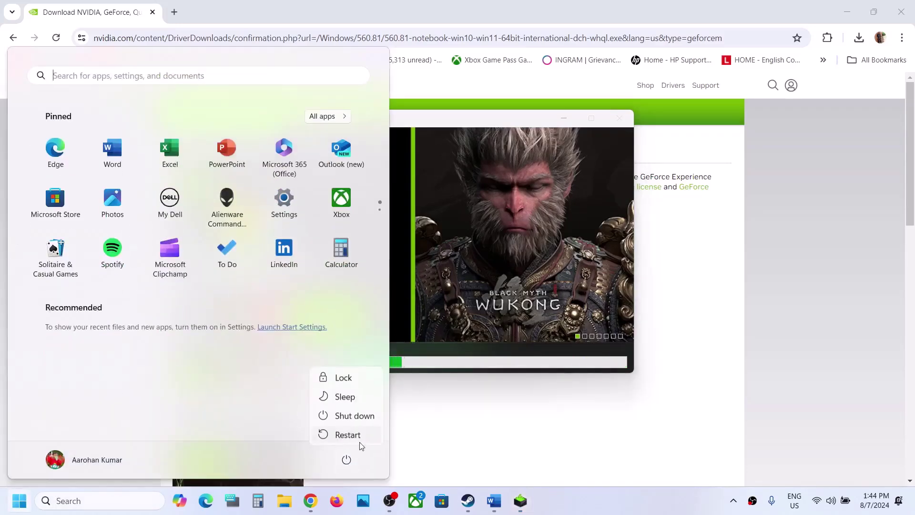
key(Escape)
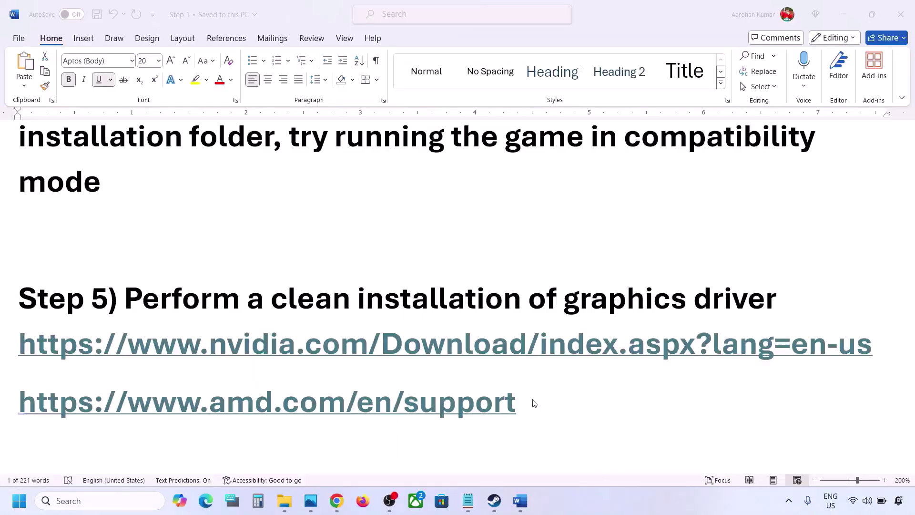
scroll(502, 381, down, 5)
scroll(501, 380, up, 2)
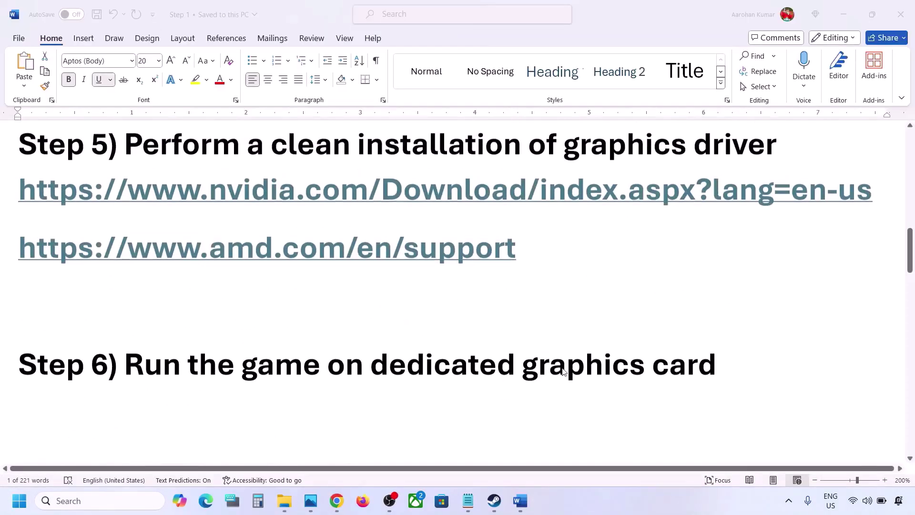
double_click(563, 372)
key(ctrl+c)
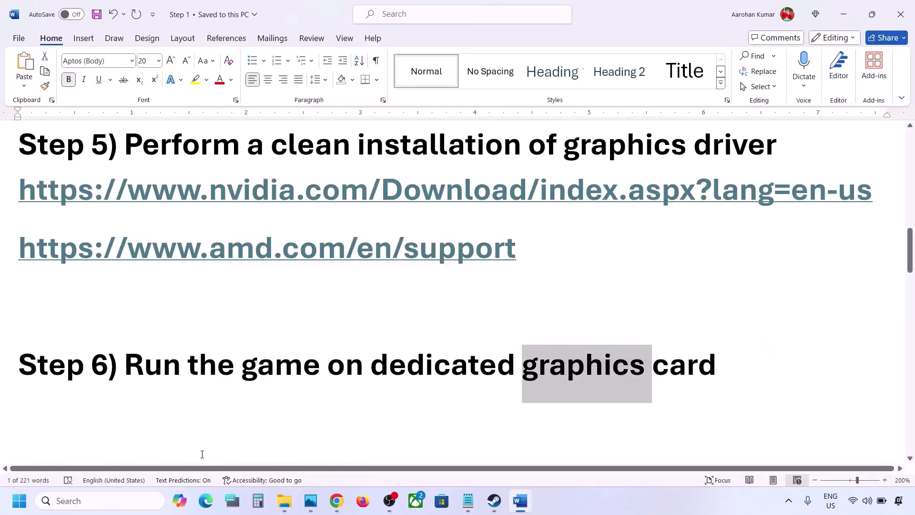
click(96, 501)
key(ctrl+v)
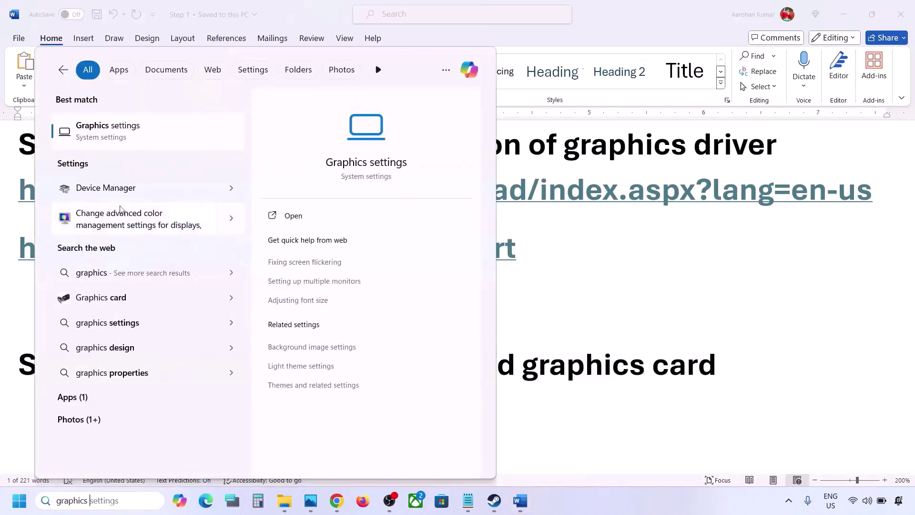
Add HuntGame from Hunt Showdown 1896\bin\win_x64 to the Graphics settings app list
click(92, 123)
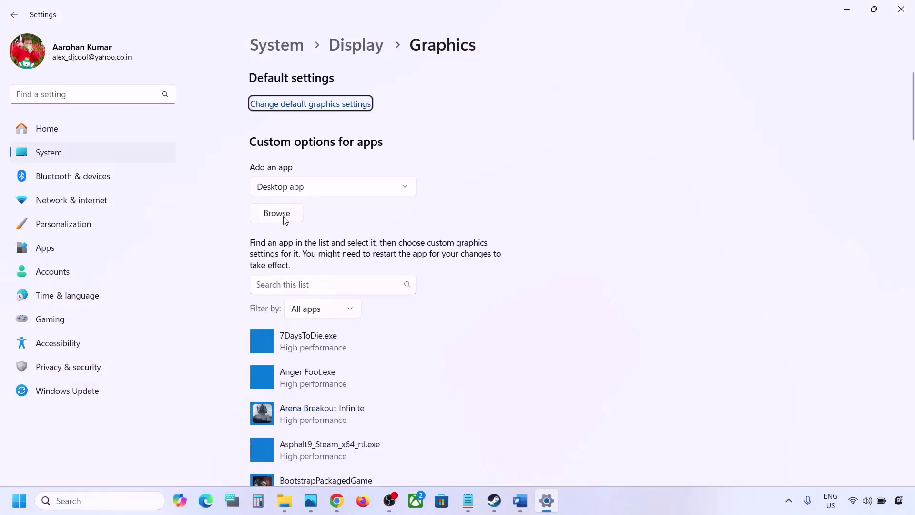
click(285, 218)
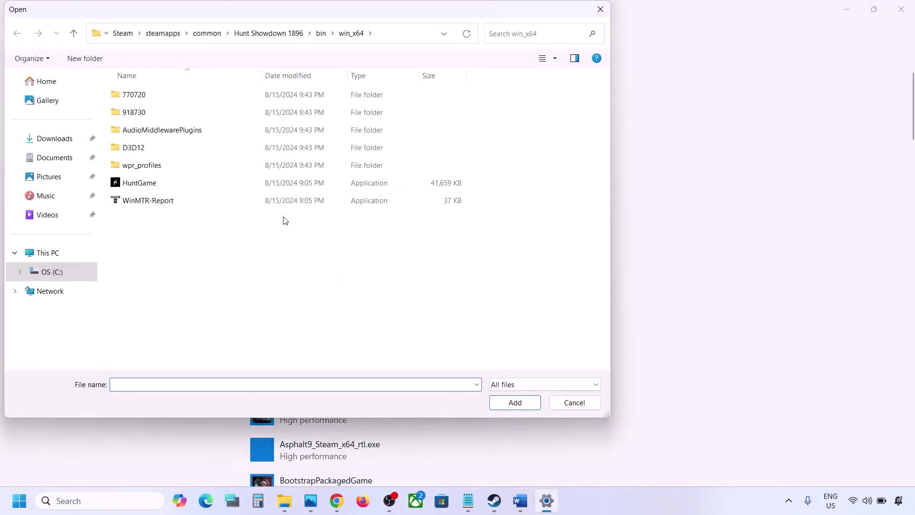
click(209, 34)
click(174, 165)
double_click(173, 165)
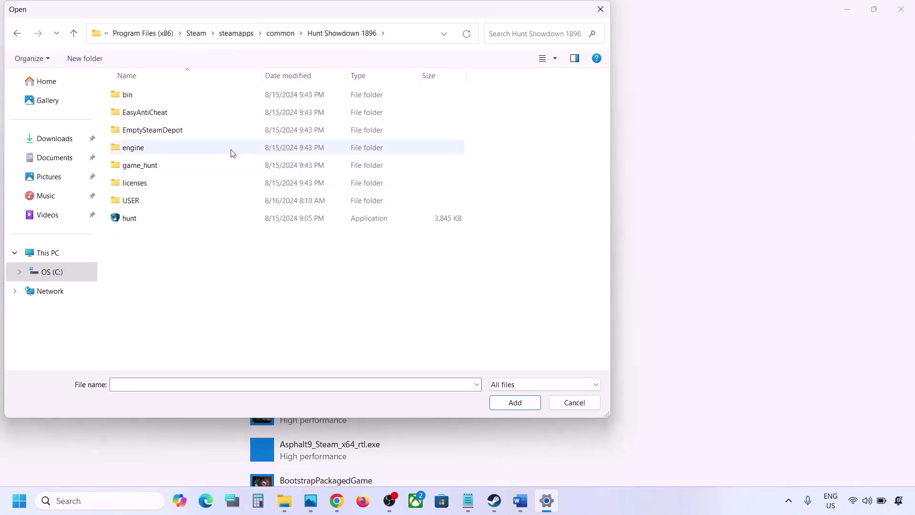
double_click(143, 98)
double_click(145, 94)
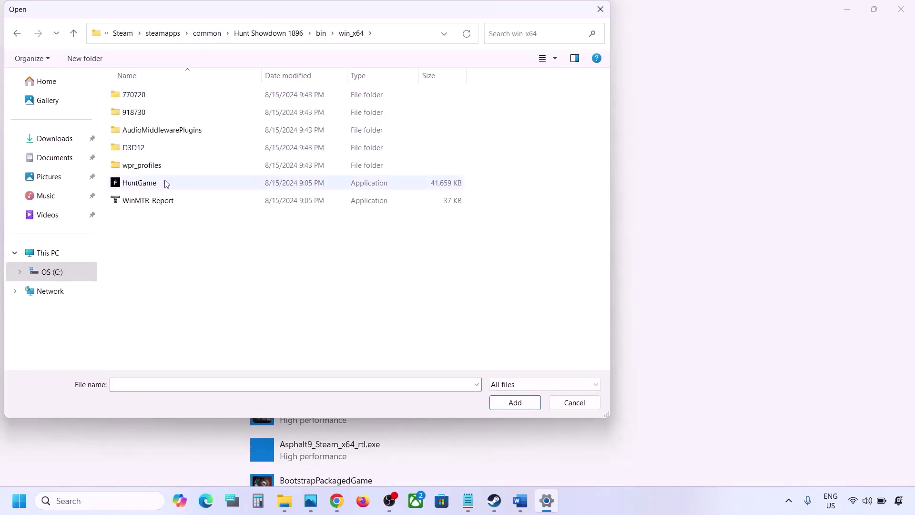
click(167, 184)
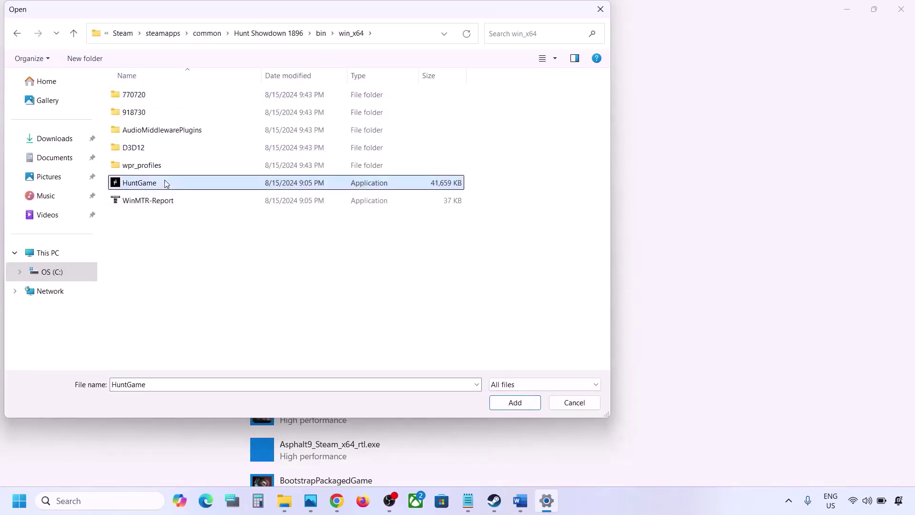
click(510, 409)
Save High performance as CrimeCleaner's graphics preference and close Settings
scroll(509, 412, down, 5)
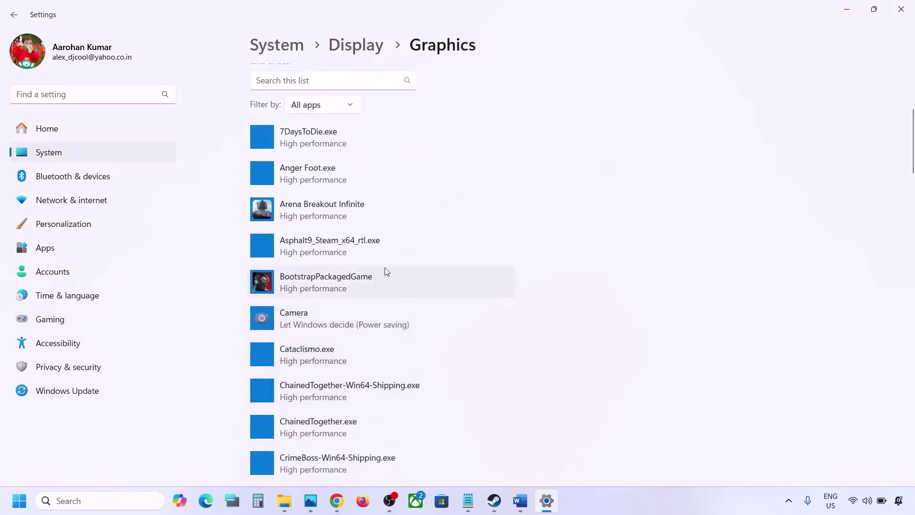
scroll(384, 270, down, 4)
click(342, 341)
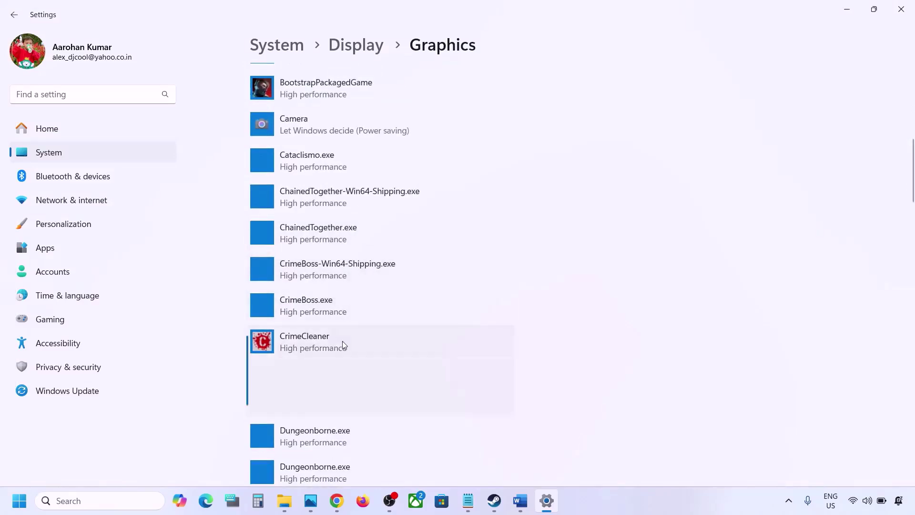
click(428, 402)
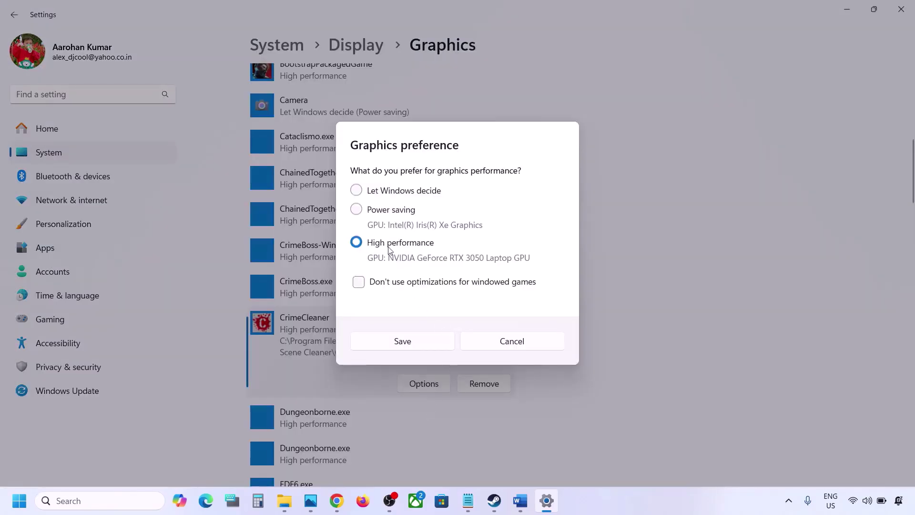
click(413, 341)
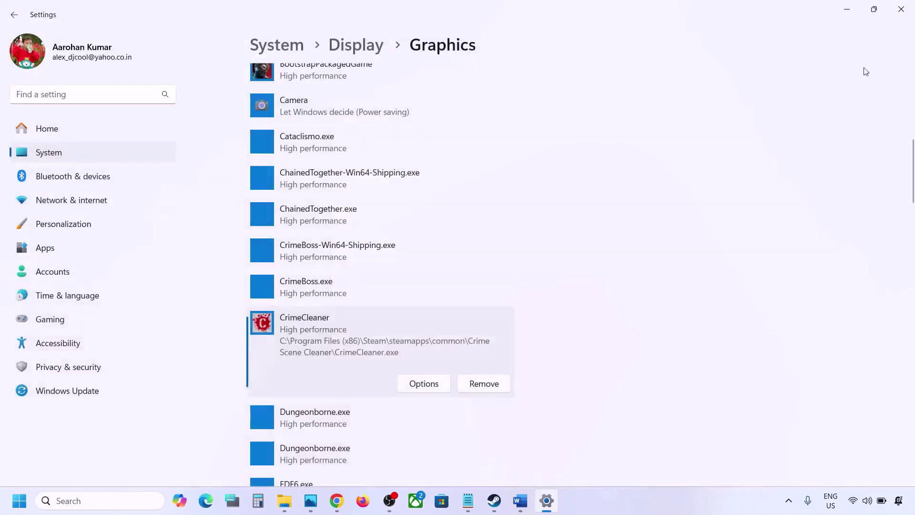
click(912, 10)
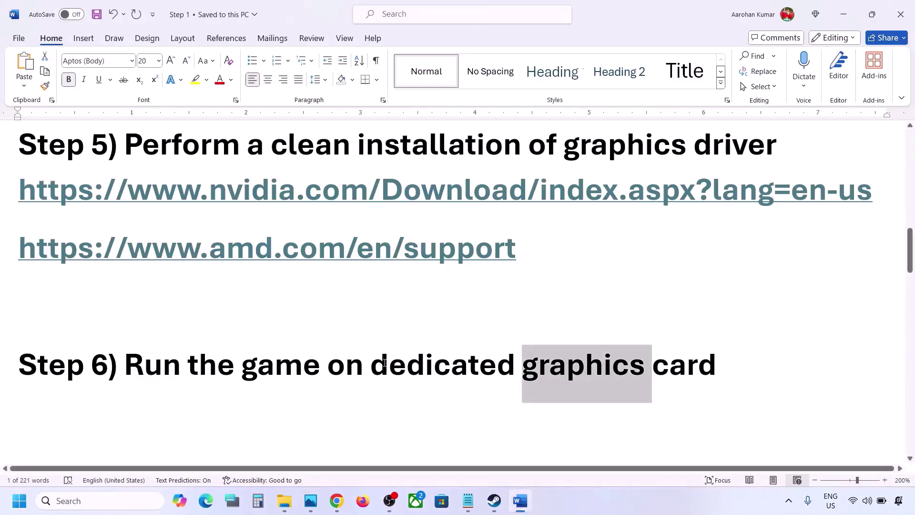
Highlight the -dx11/-dx12 launch options in Word's Step 7
scroll(385, 362, down, 4)
scroll(384, 364, up, 2)
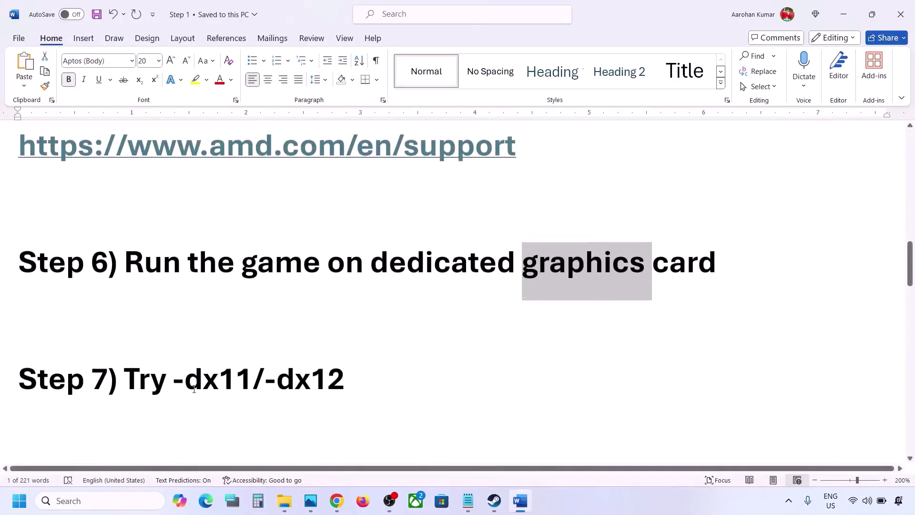
drag(194, 388, 345, 388)
click(486, 511)
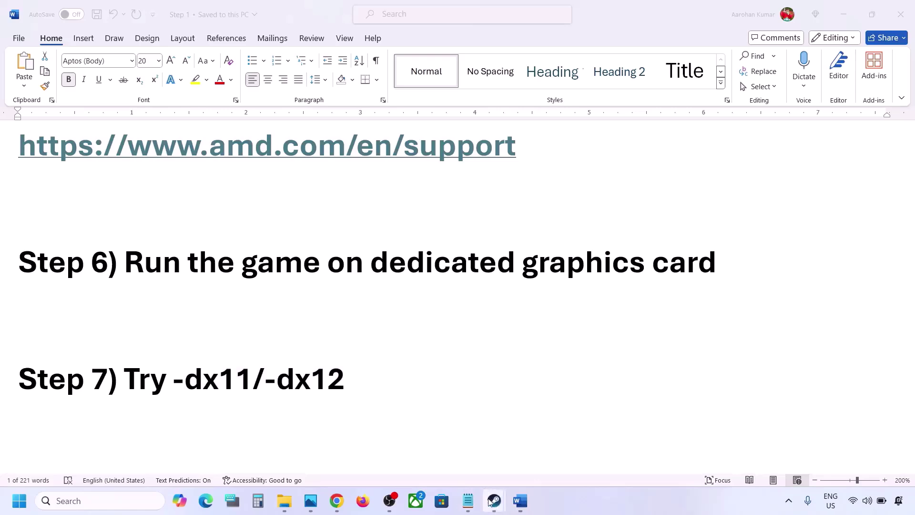
Enter -dx11 as Hunt: Showdown 1896's launch option in its Steam properties
mouse_move(491, 498)
click(460, 458)
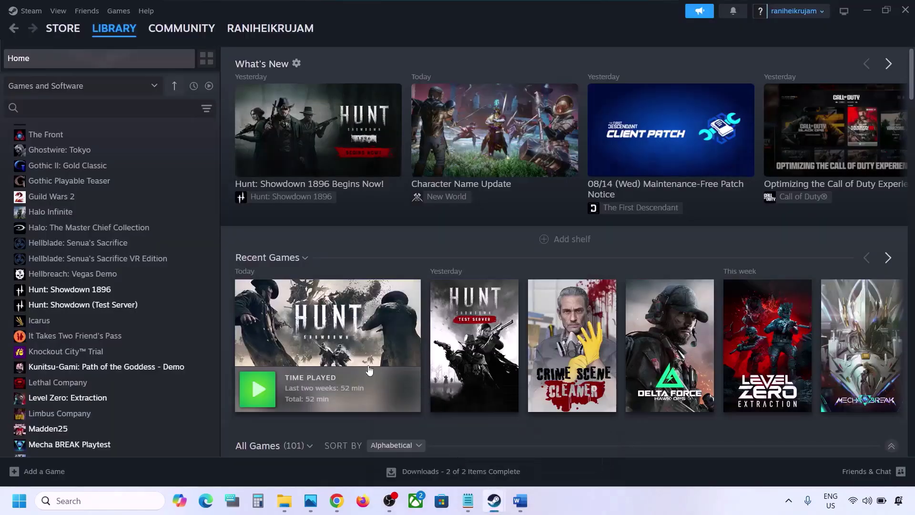
right_click(121, 290)
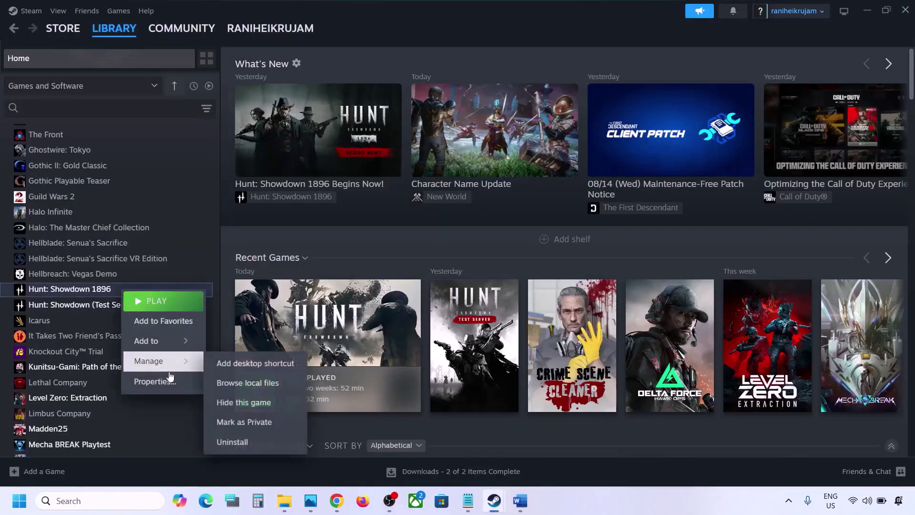
click(151, 380)
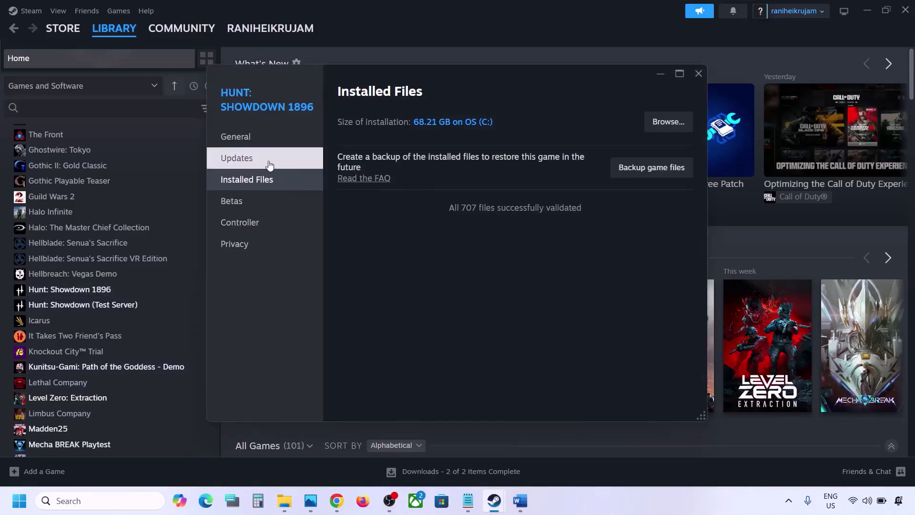
click(252, 140)
click(414, 244)
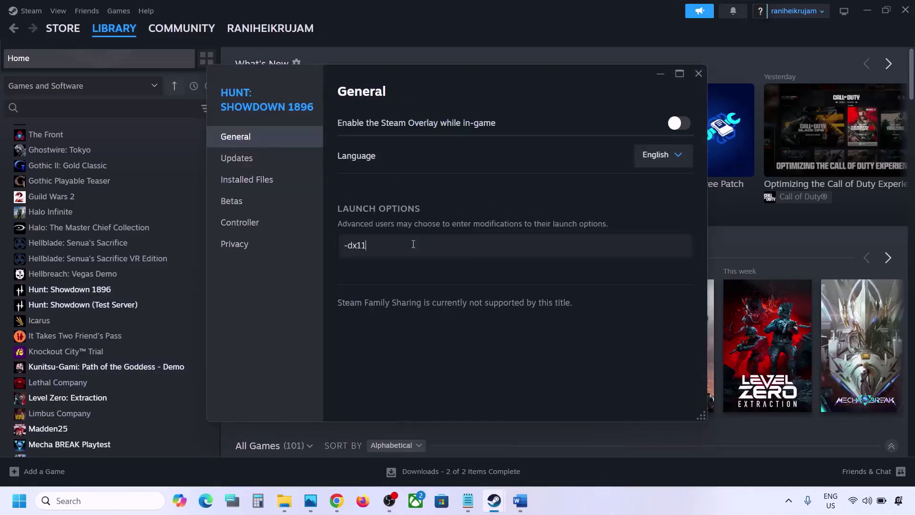
click(693, 78)
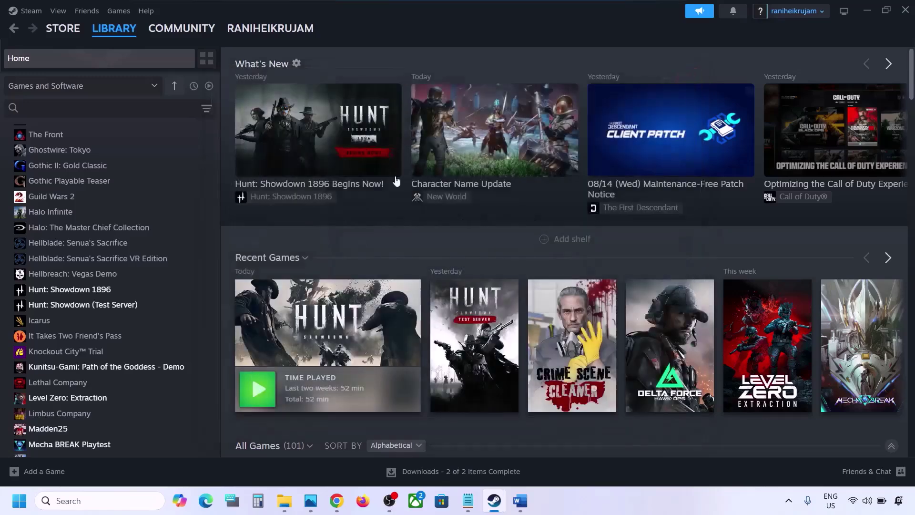
Replace the launch option with -dx12, then clear it and close the properties
right_click(97, 295)
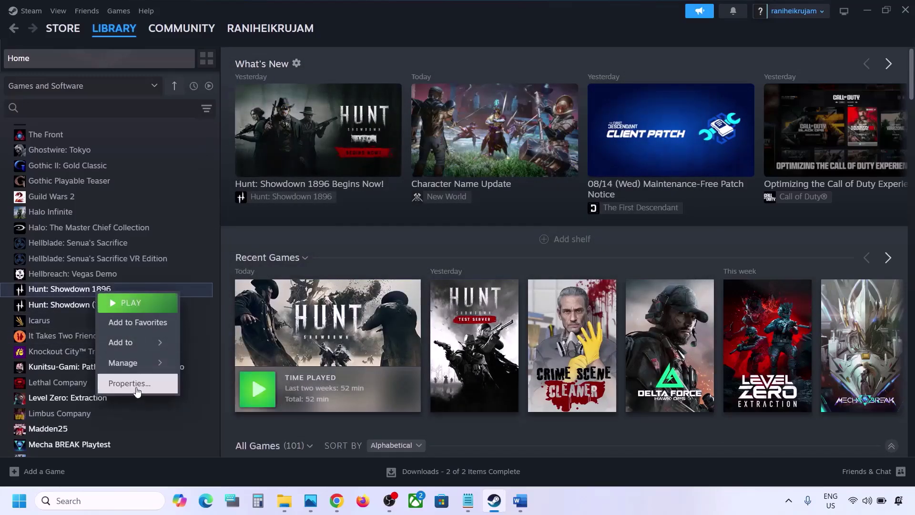
click(137, 391)
drag(382, 250, 325, 253)
text(-dx12)
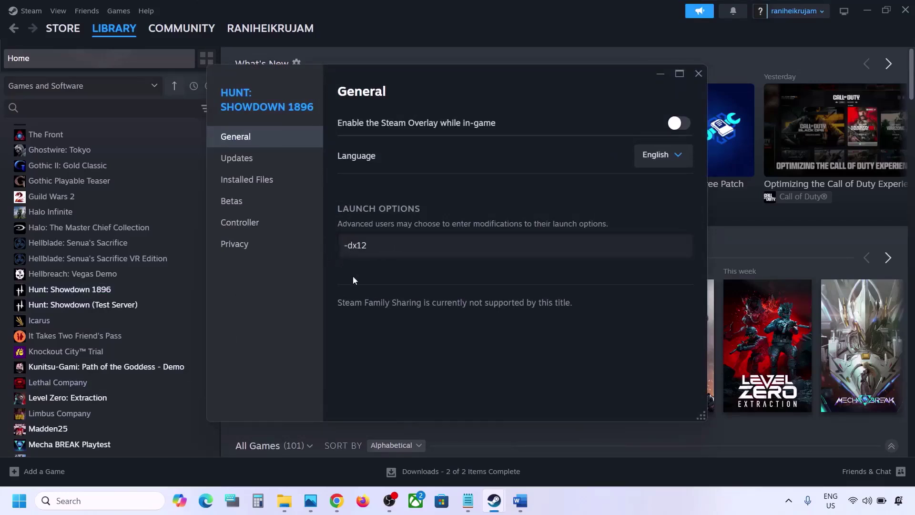
drag(444, 247, 325, 256)
key(BackSpace)
click(696, 71)
Copy the Visual C++ download link from the Word guide and load it in Chrome
click(520, 500)
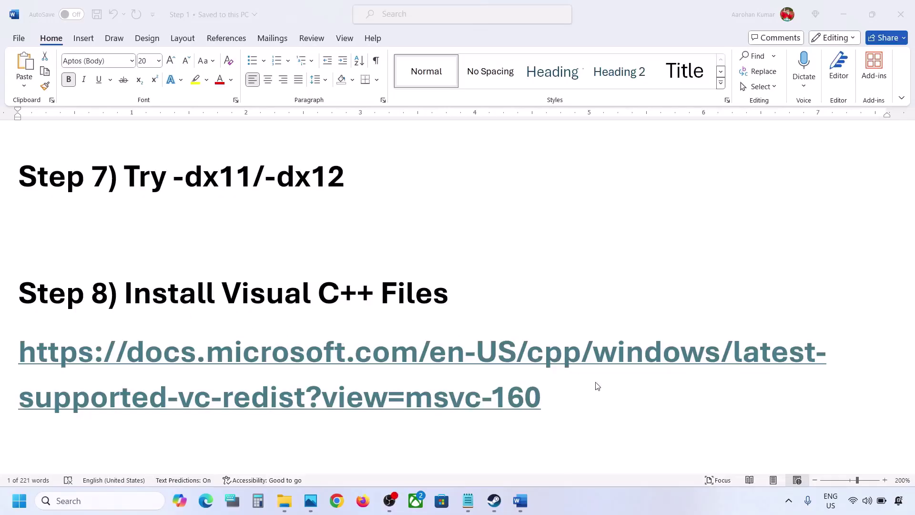
triple_click(576, 396)
key(ctrl+c)
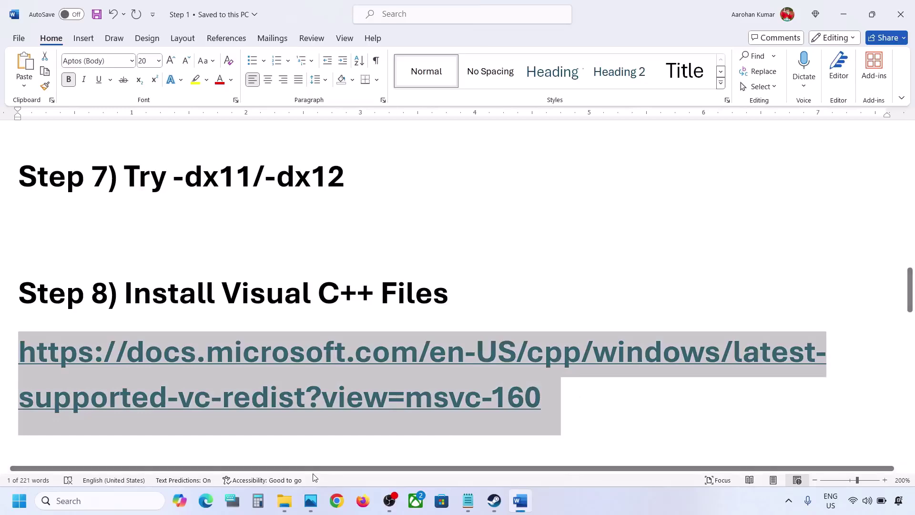
click(336, 500)
key(ctrl+v)
key(Return)
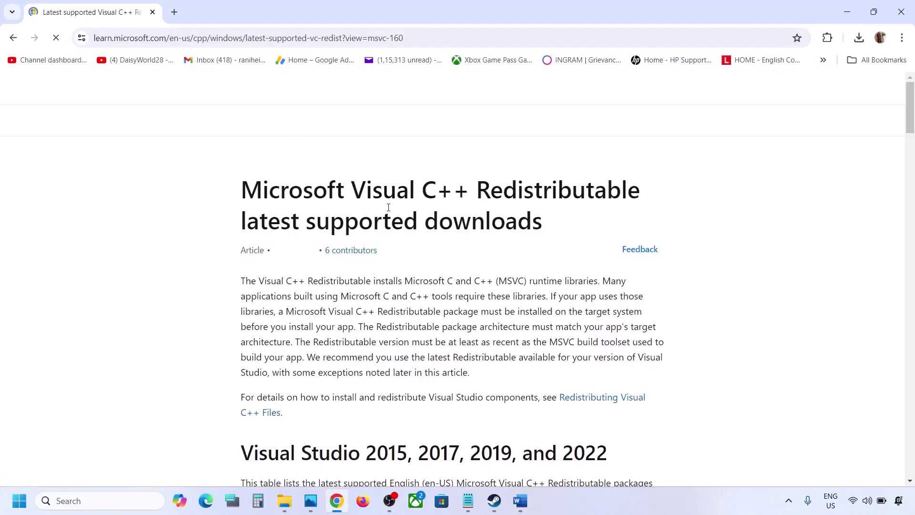
Download the x86 Visual C++ redistributable, run it and choose Repair
scroll(392, 242, down, 8)
scroll(392, 242, down, 3)
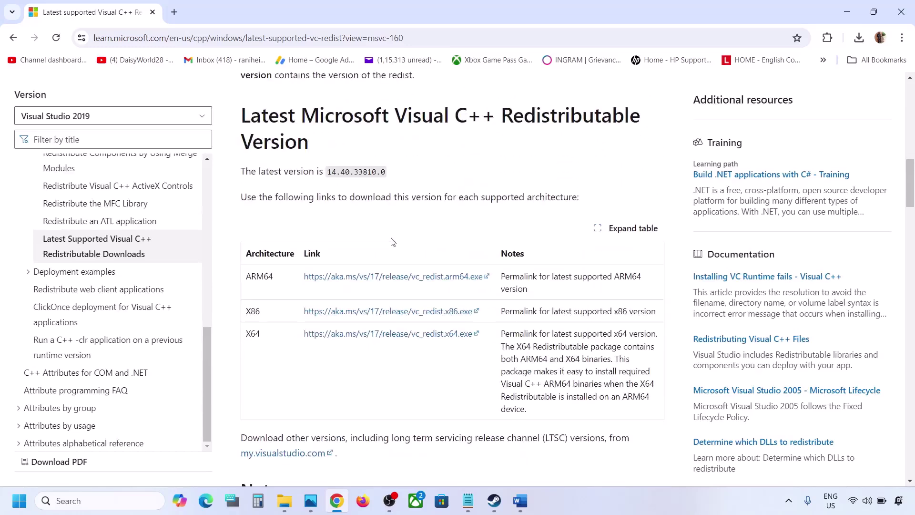
double_click(250, 310)
double_click(255, 326)
double_click(252, 311)
click(399, 312)
click(715, 64)
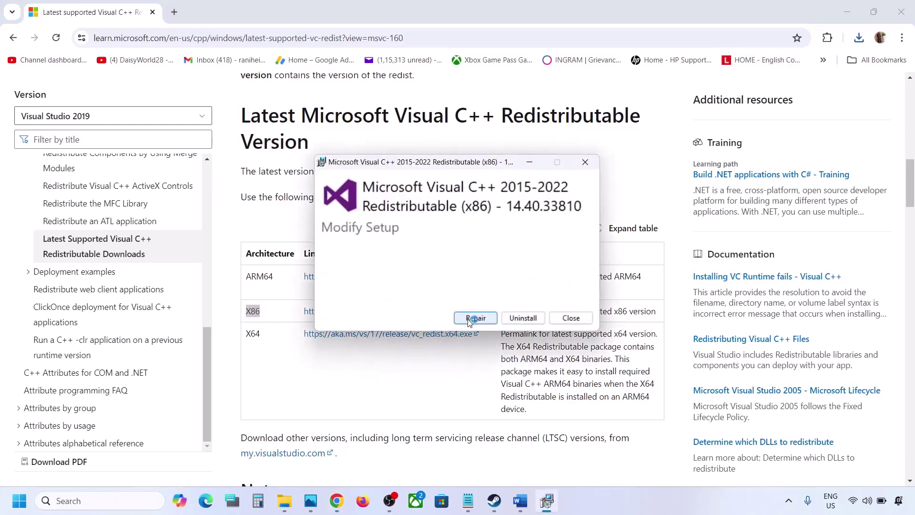
click(471, 319)
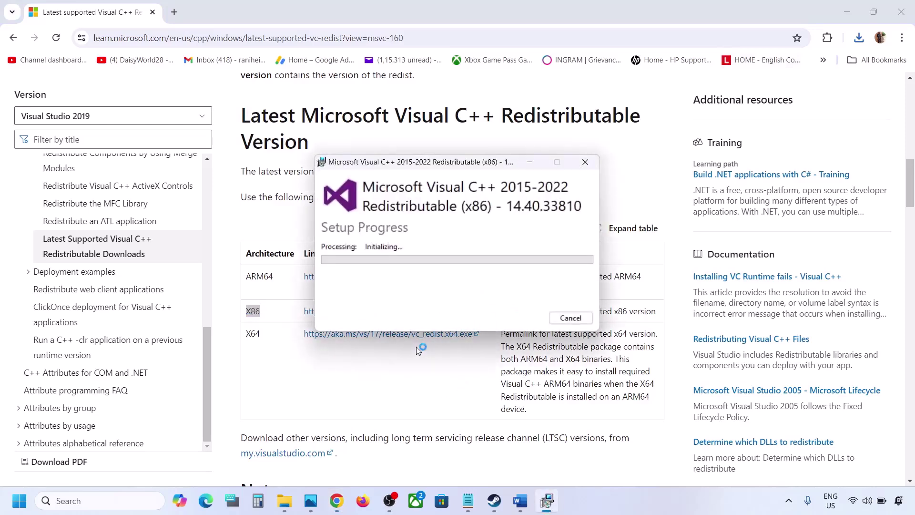
Download the x64 Visual C++ redistributable installer from the downloads page
click(263, 343)
double_click(253, 333)
click(368, 334)
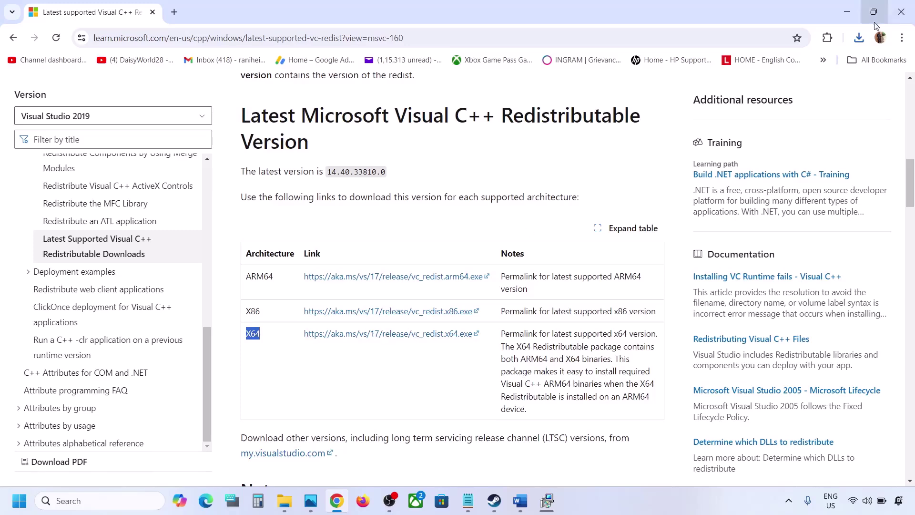
Run the x64 installer's Repair, dismiss its reboot-required error, and confirm x86 succeeded
click(858, 38)
mouse_move(764, 101)
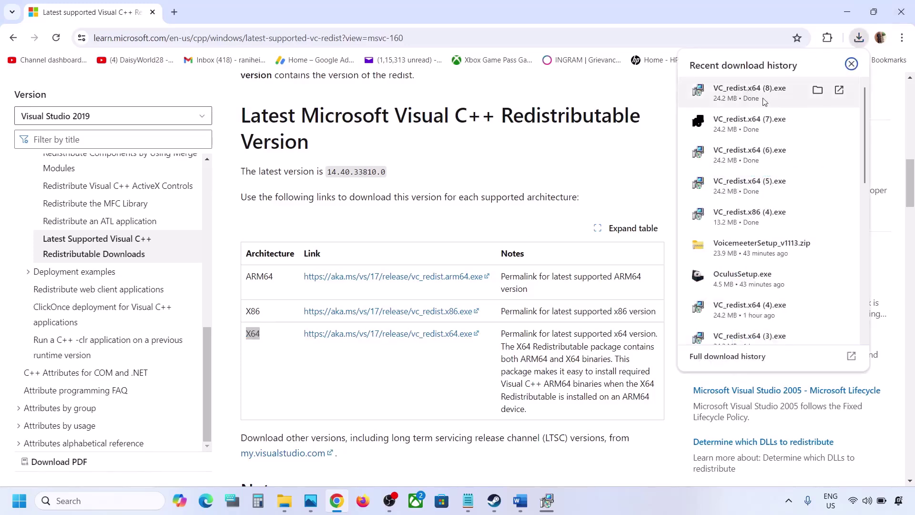
click(752, 103)
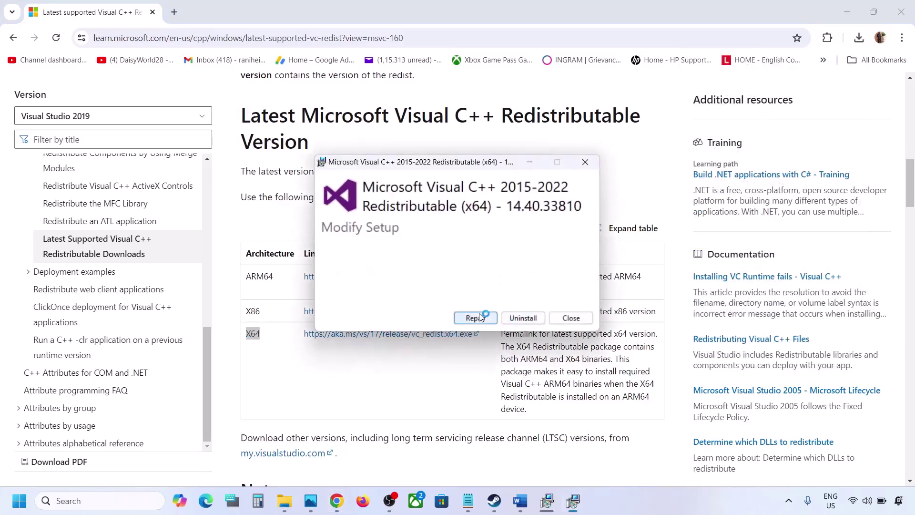
click(476, 318)
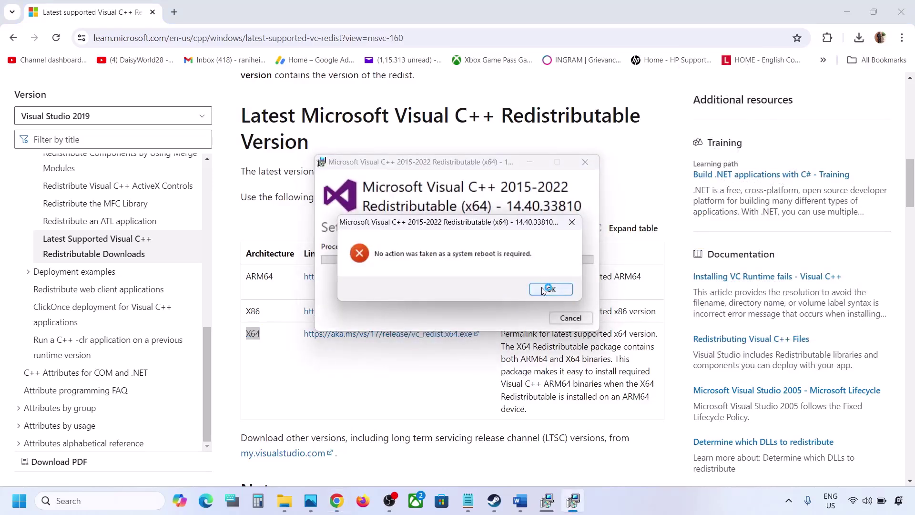
click(544, 290)
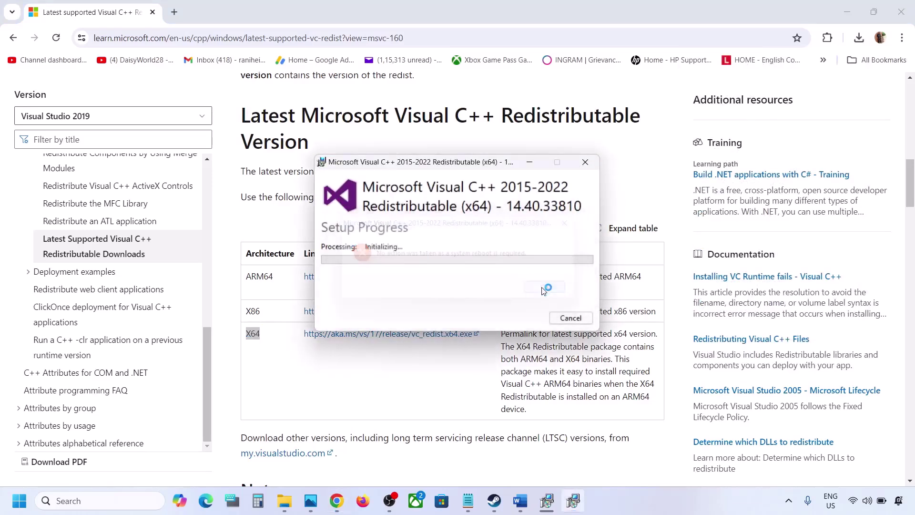
click(547, 501)
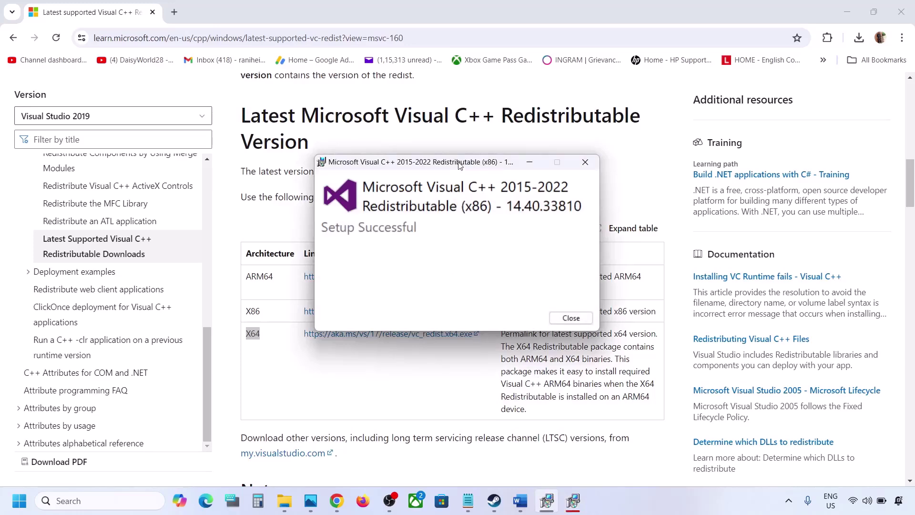
drag(459, 165, 320, 222)
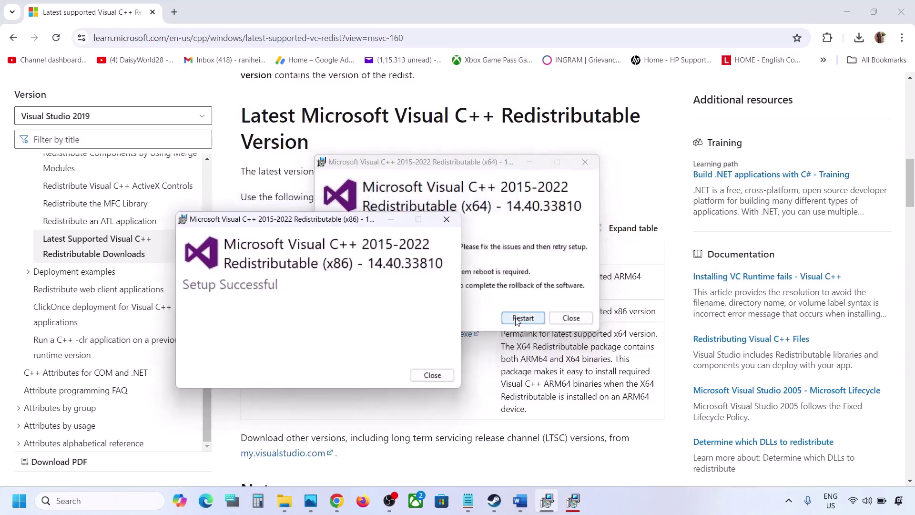
Check the Start menu's restart options, return to the Word notes, and open Windows Settings
click(19, 500)
click(346, 460)
click(495, 500)
click(523, 504)
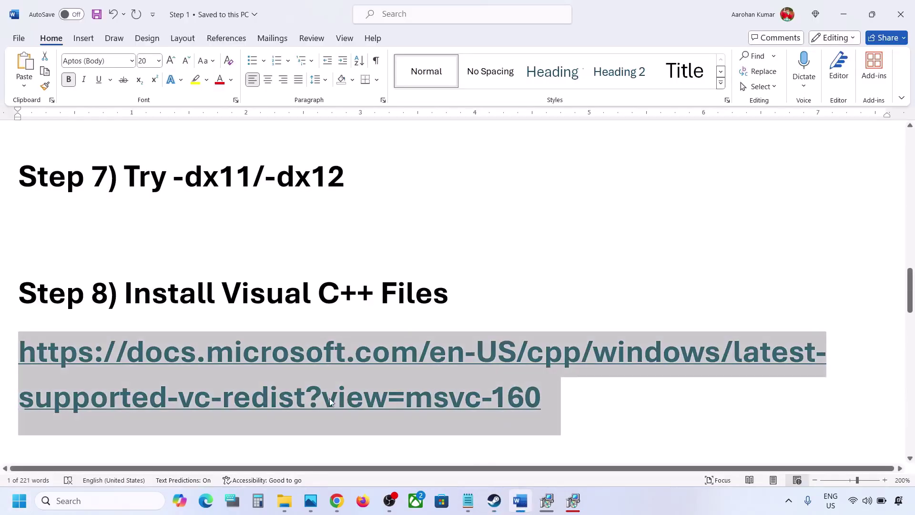
scroll(329, 397, down, 4)
scroll(330, 398, up, 1)
scroll(330, 398, up, 1)
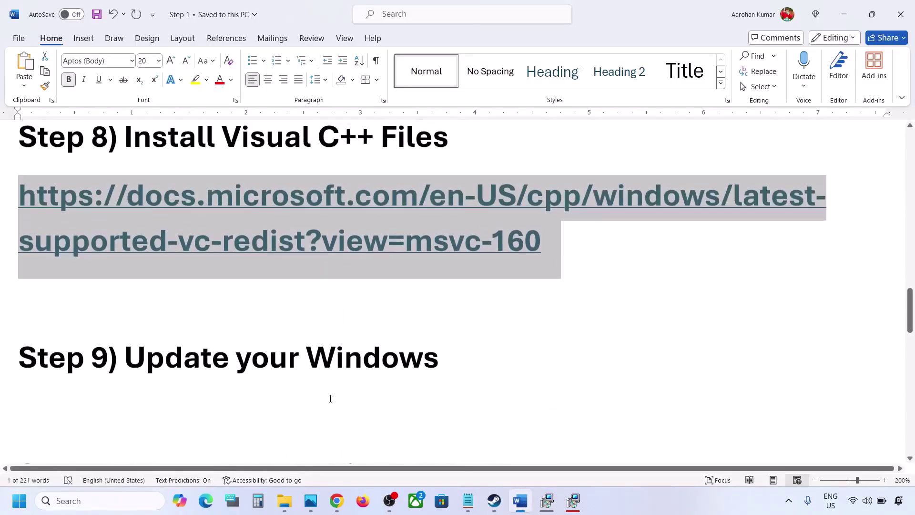
key(super+i)
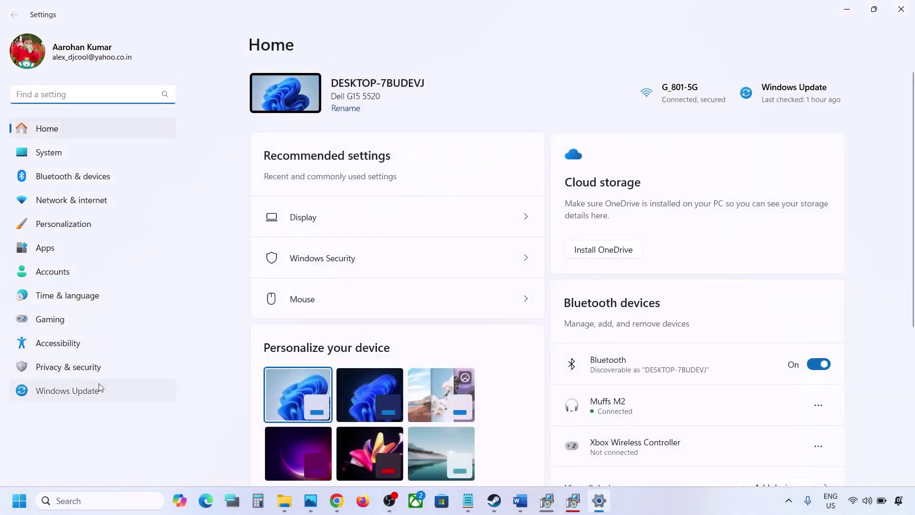
Check for updates on the Windows Update page, look at restart options, then return to Word
click(98, 387)
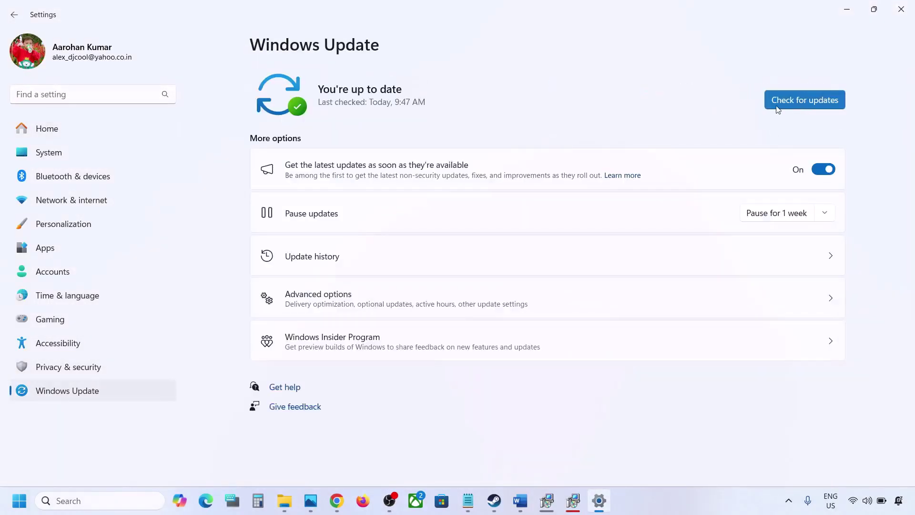
click(774, 101)
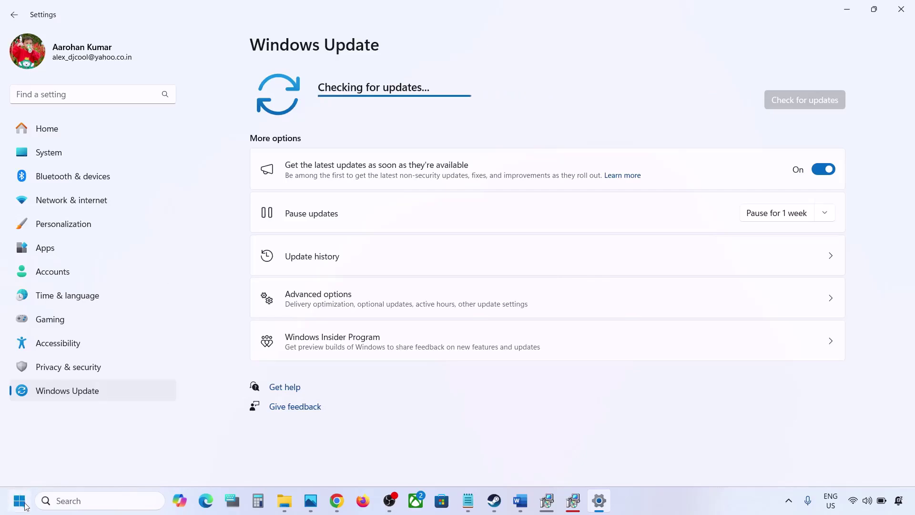
key(super)
click(346, 460)
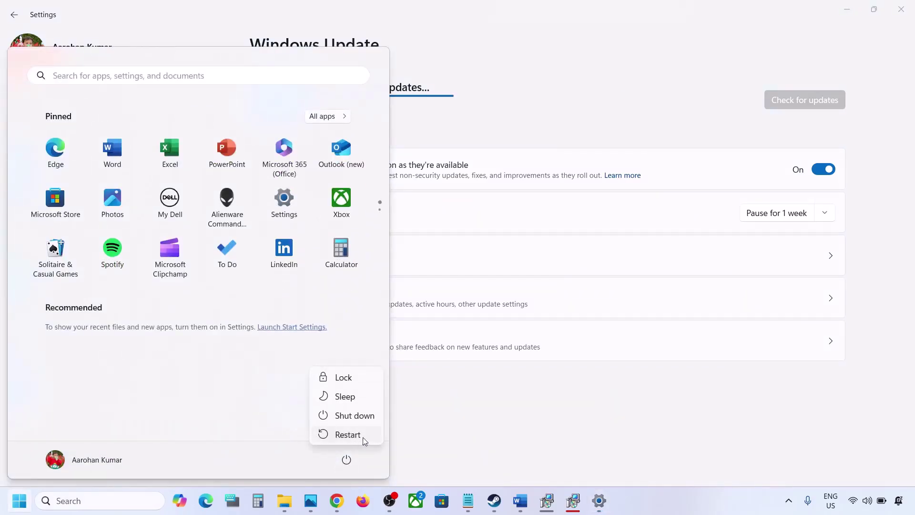
click(517, 434)
click(520, 501)
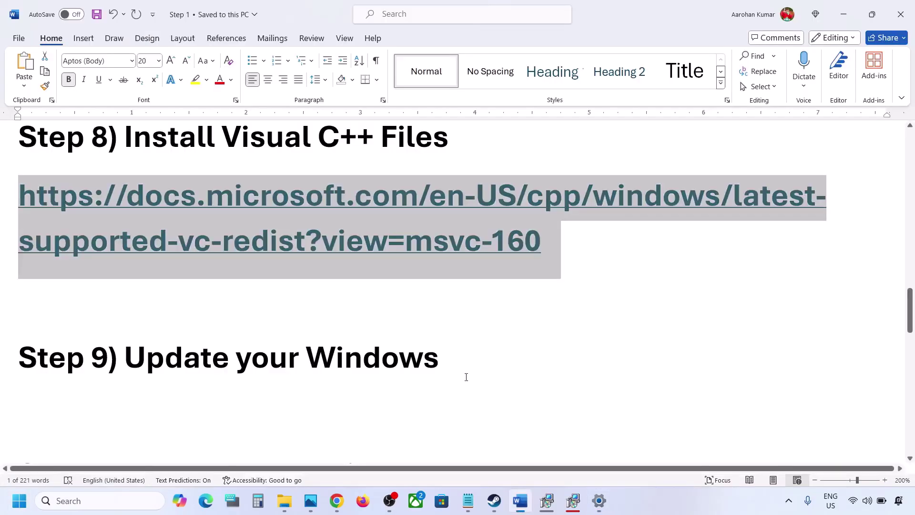
Copy 'View Advanced system settings' from the paging-file notes and start a Windows search
scroll(351, 310, down, 5)
click(670, 499)
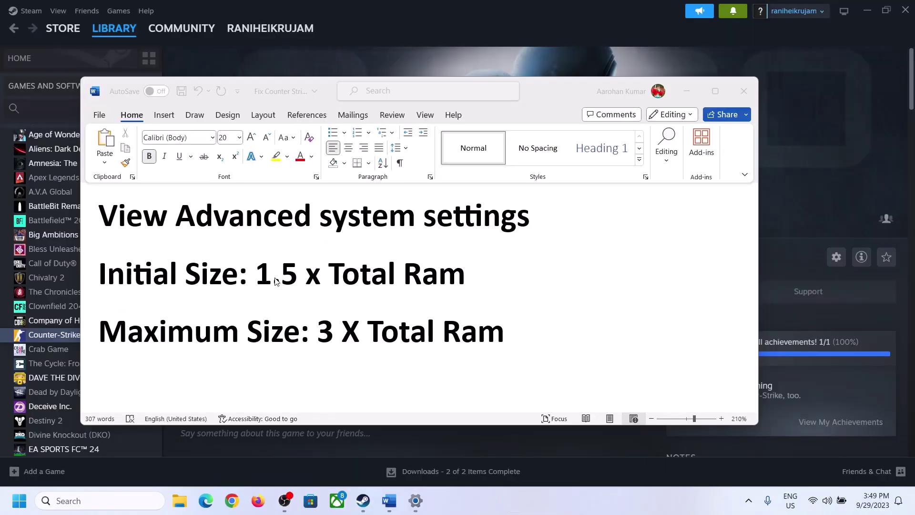
click(136, 222)
drag(109, 220, 519, 218)
key(ctrl+c)
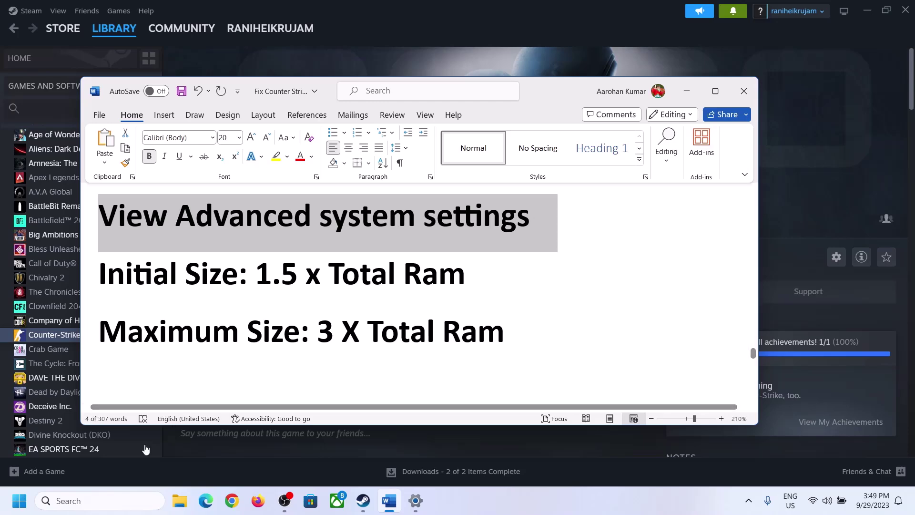
click(109, 500)
Search for View advanced system settings and reach Virtual Memory through Performance Options' Advanced tab
key(ctrl+v)
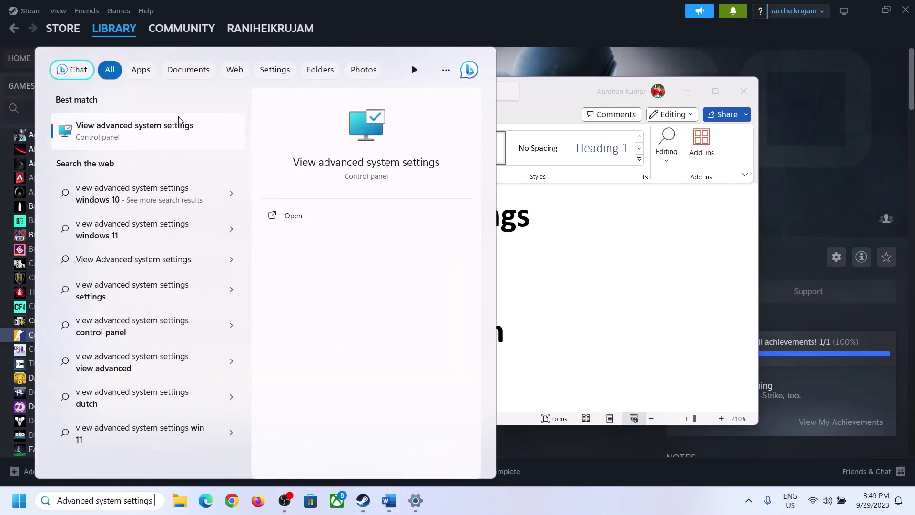
click(129, 136)
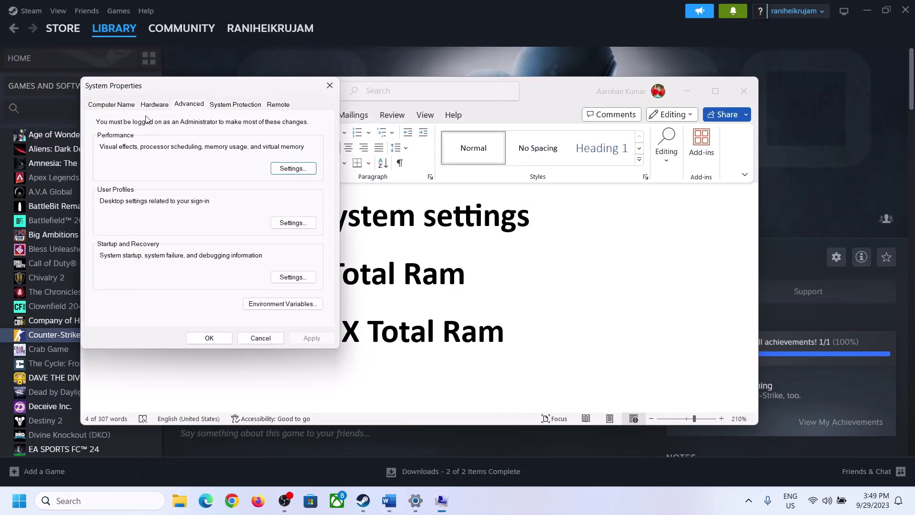
drag(191, 93, 411, 165)
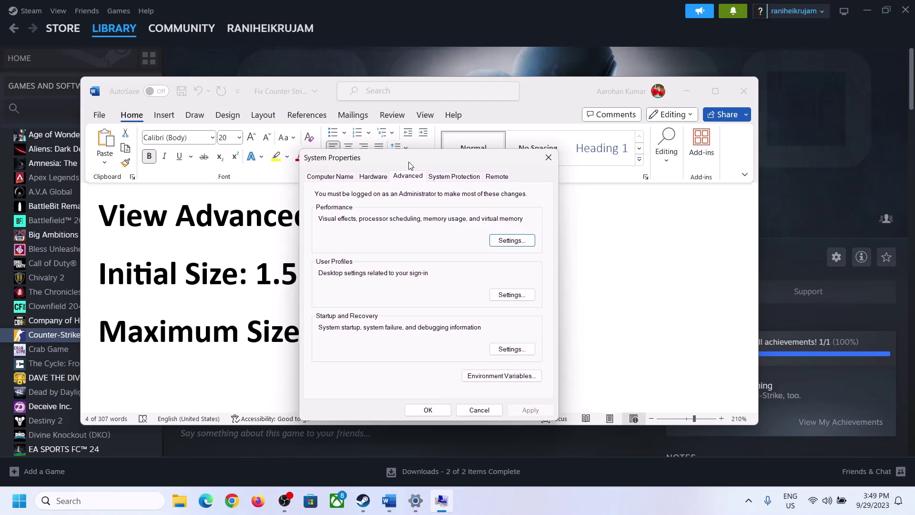
click(513, 242)
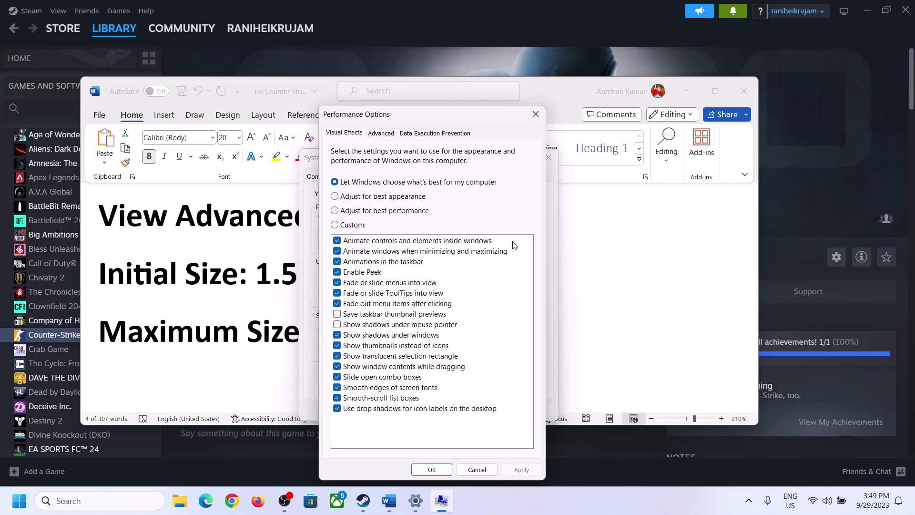
click(382, 134)
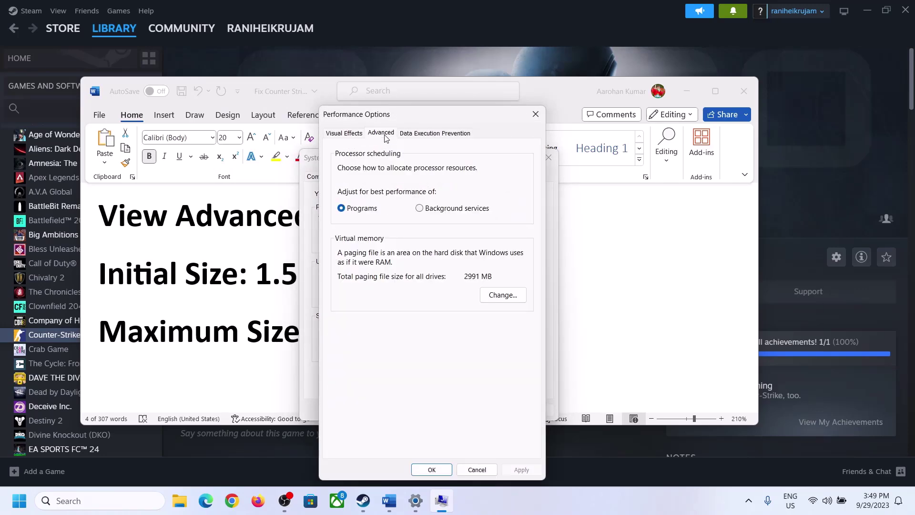
click(507, 296)
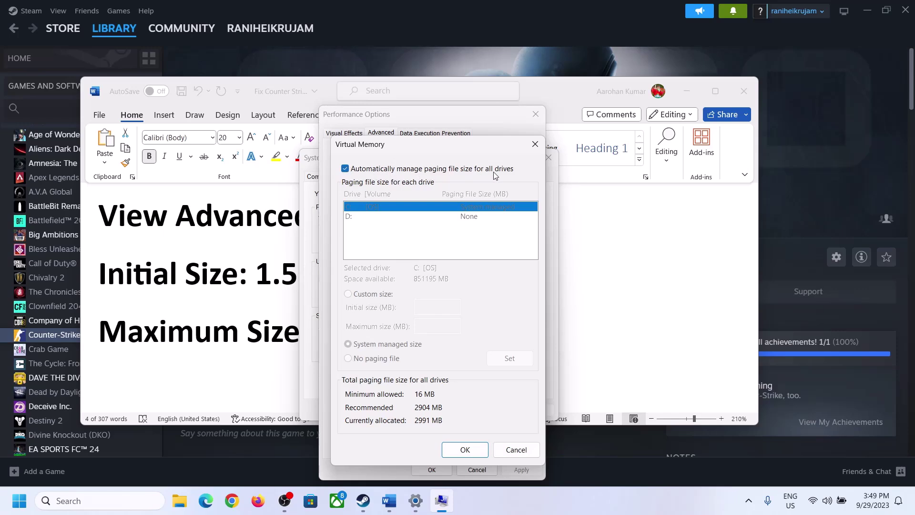
Turn off automatic paging file management, choose Custom size for C:, and mark '1.5 x Total Ram' in the notes
click(345, 169)
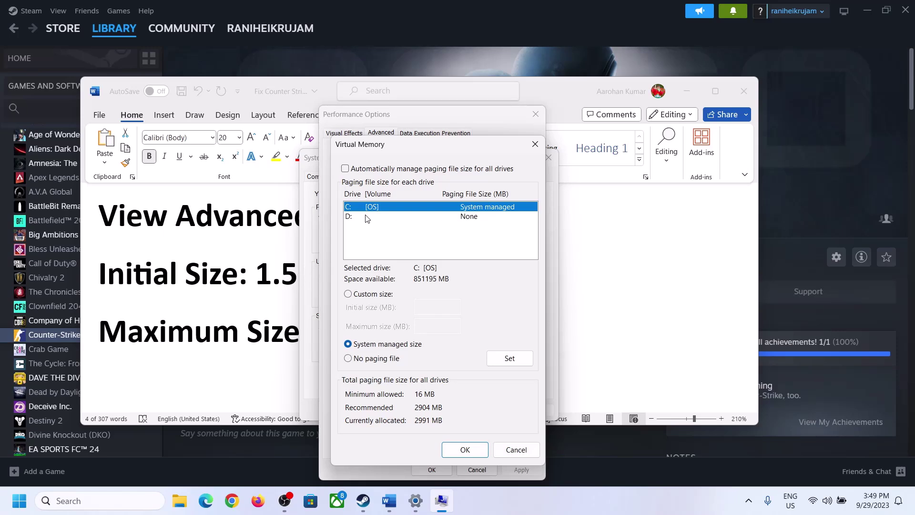
click(360, 206)
click(350, 295)
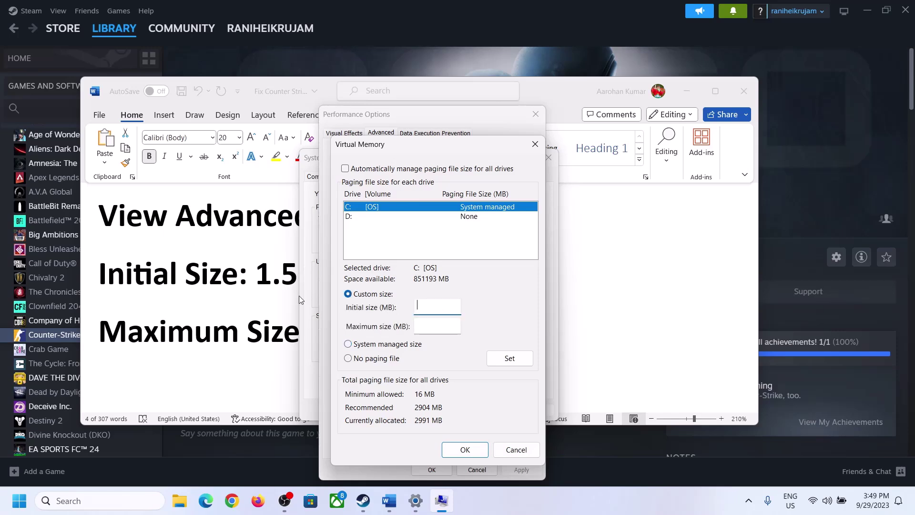
click(248, 280)
drag(256, 274, 423, 281)
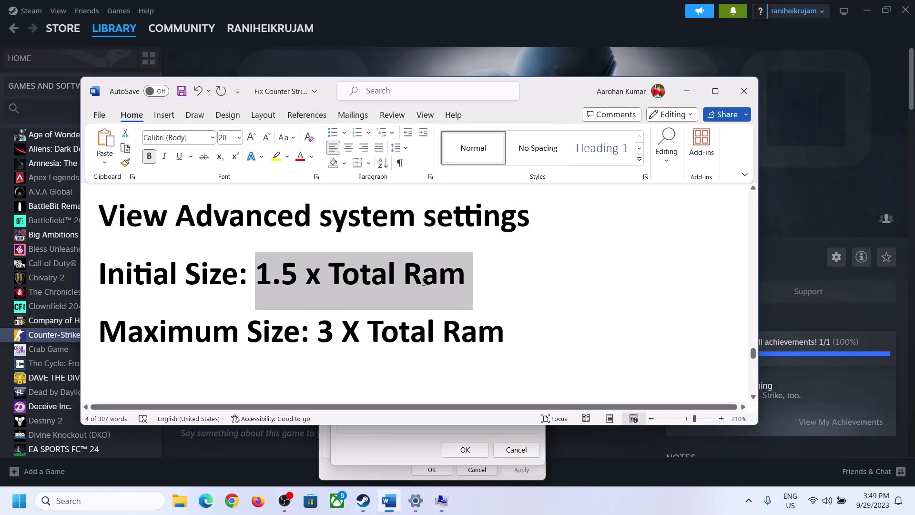
Open System > About in Settings and highlight the 16.0 GB installed RAM
click(415, 502)
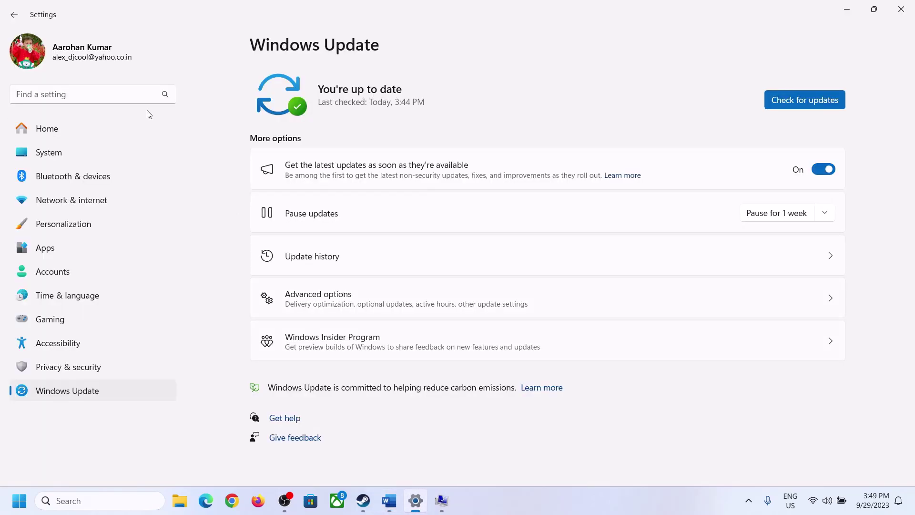
click(42, 157)
scroll(337, 347, down, 6)
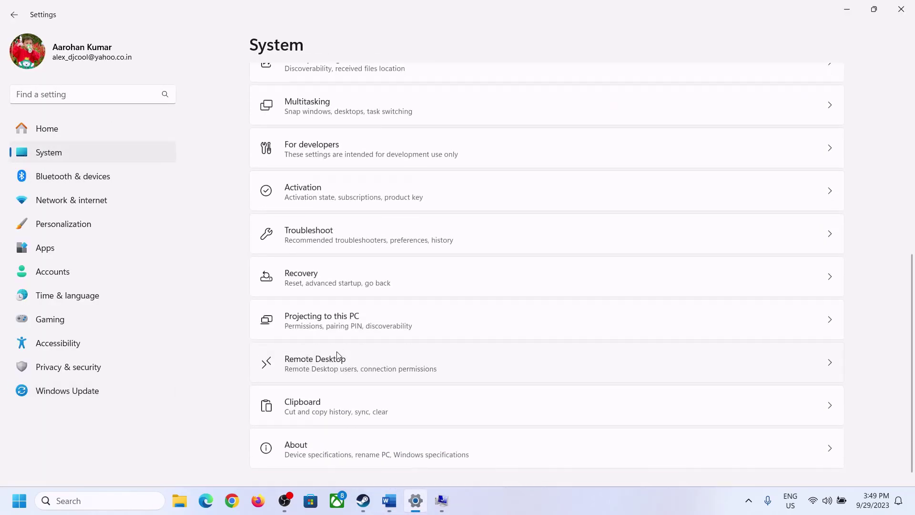
click(306, 446)
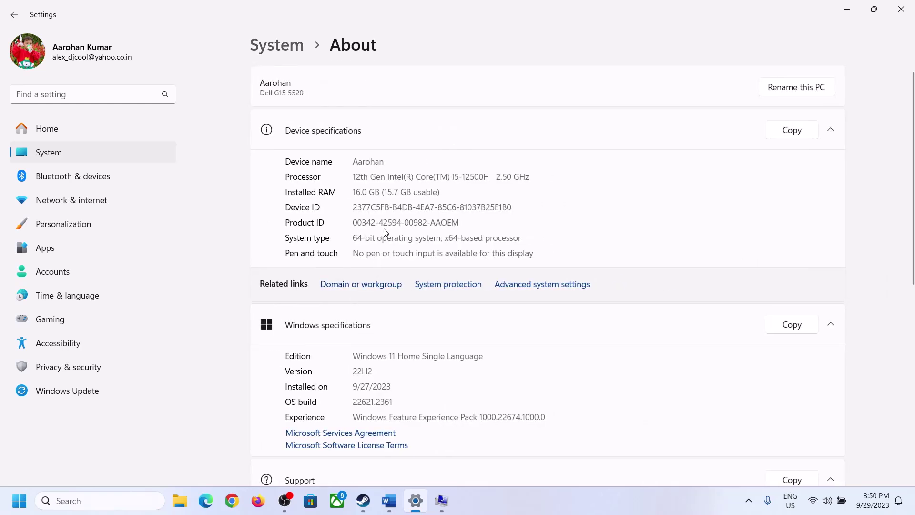
drag(362, 192, 348, 192)
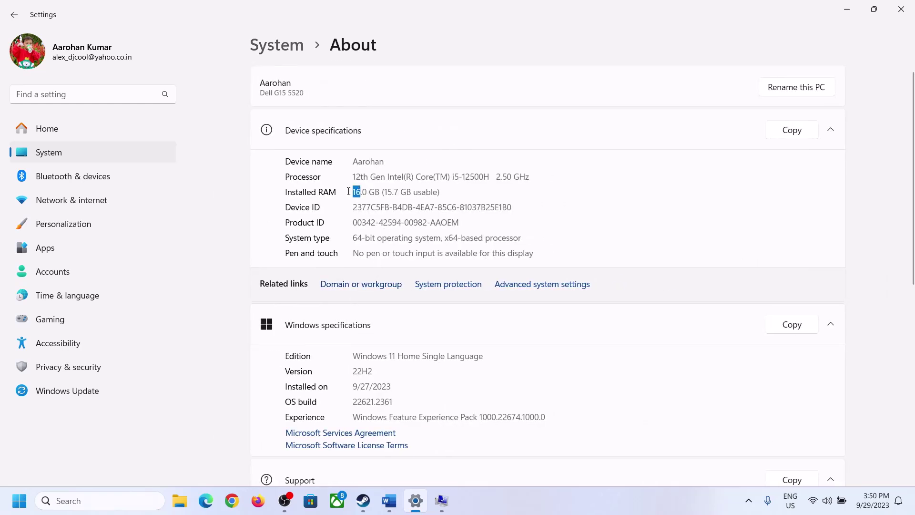